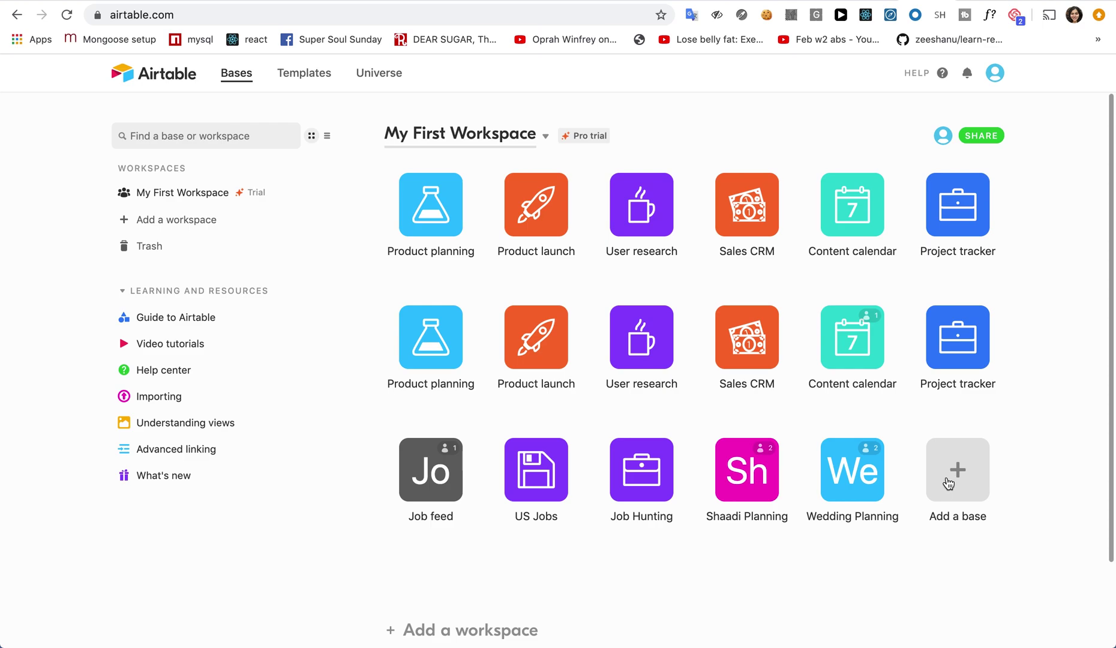
Start adding a new base to My First Workspace.
left_click(966, 484)
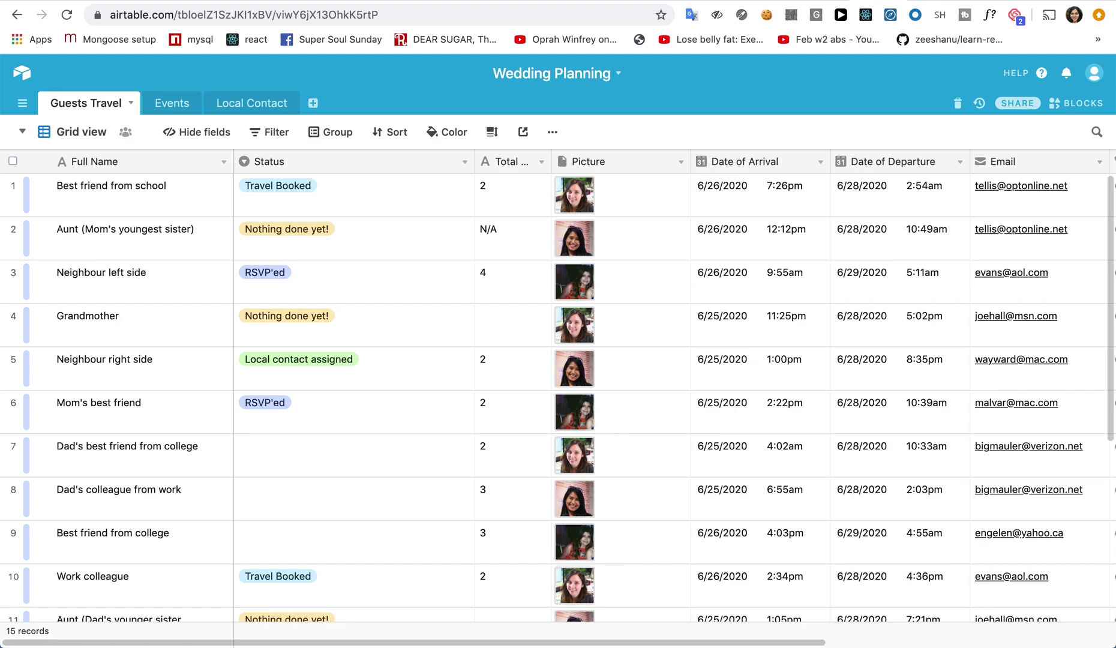
Look through the guest records and their fields in the Guests Travel table of the Wedding Planning base.
scroll(401, 275, "down", 5)
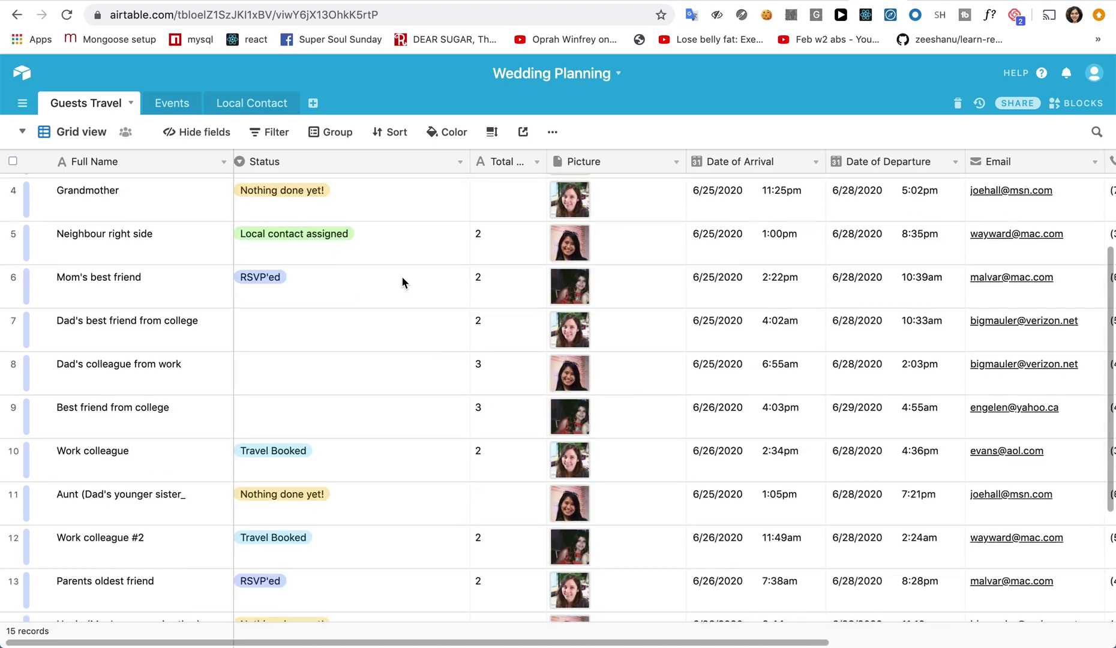
scroll(401, 276, "up", 5)
scroll(401, 277, "right", 1)
scroll(401, 277, "right", 2)
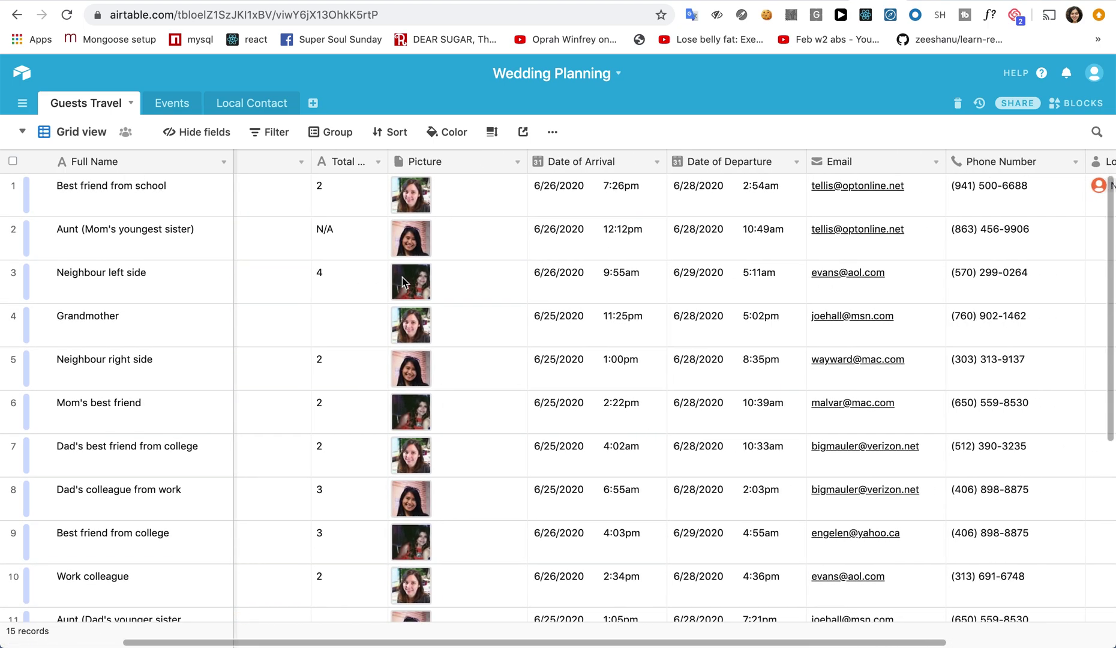
scroll(403, 277, "left", 3)
scroll(402, 277, "down", 1)
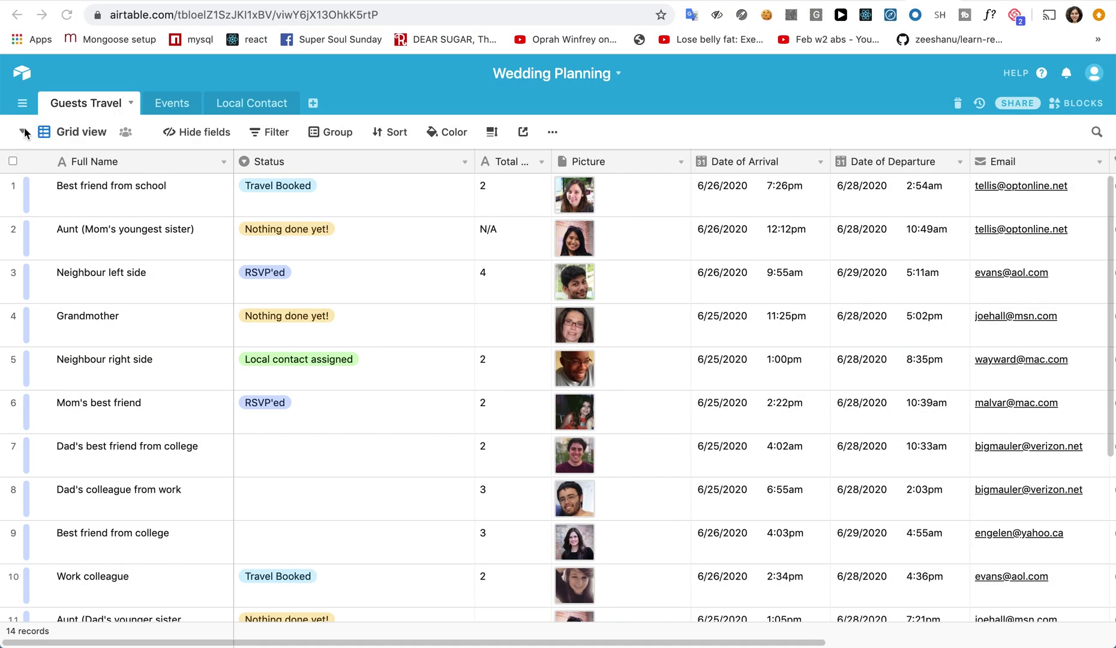
Look over the views available for the Guests Travel table, keeping Grid view selected.
left_click(23, 133)
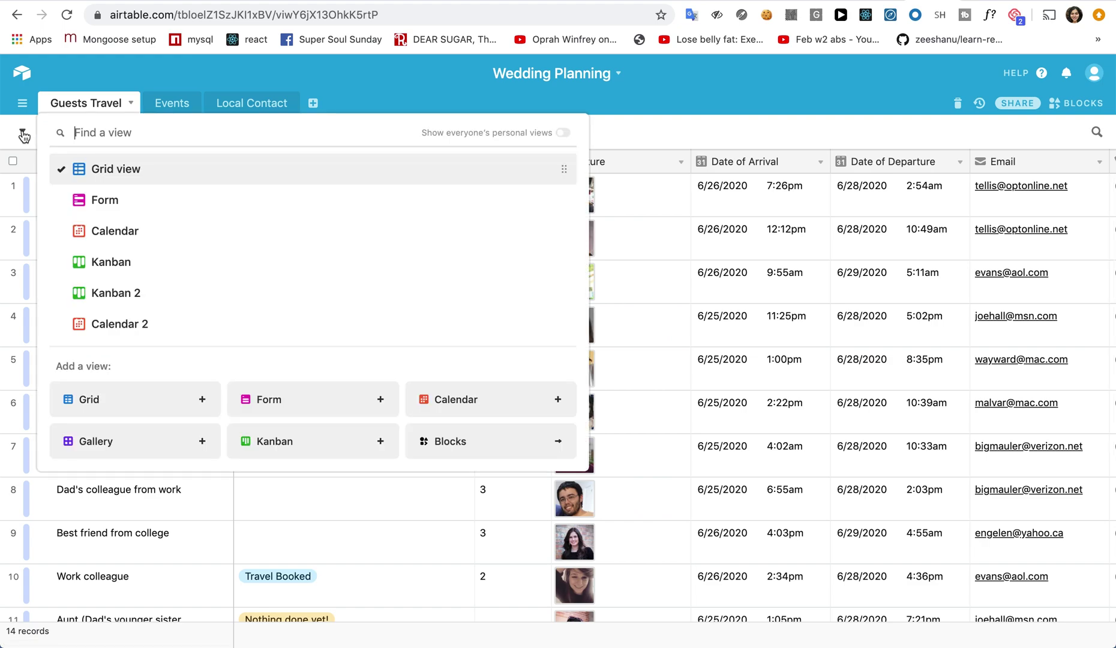
left_click(115, 168)
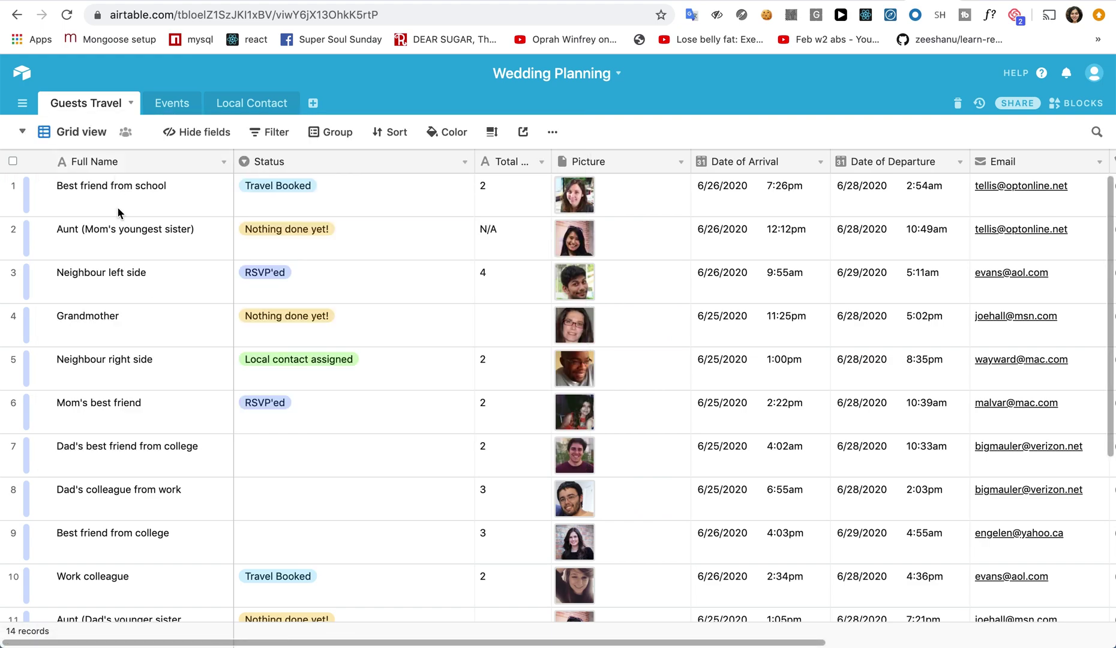
left_click(23, 132)
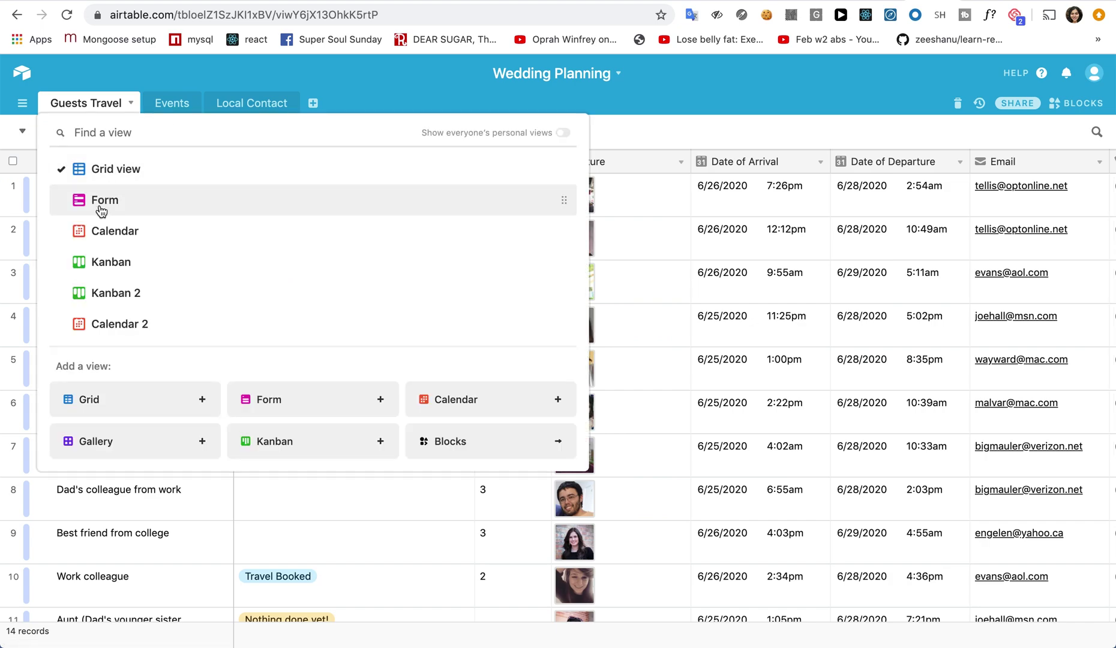
left_click(31, 137)
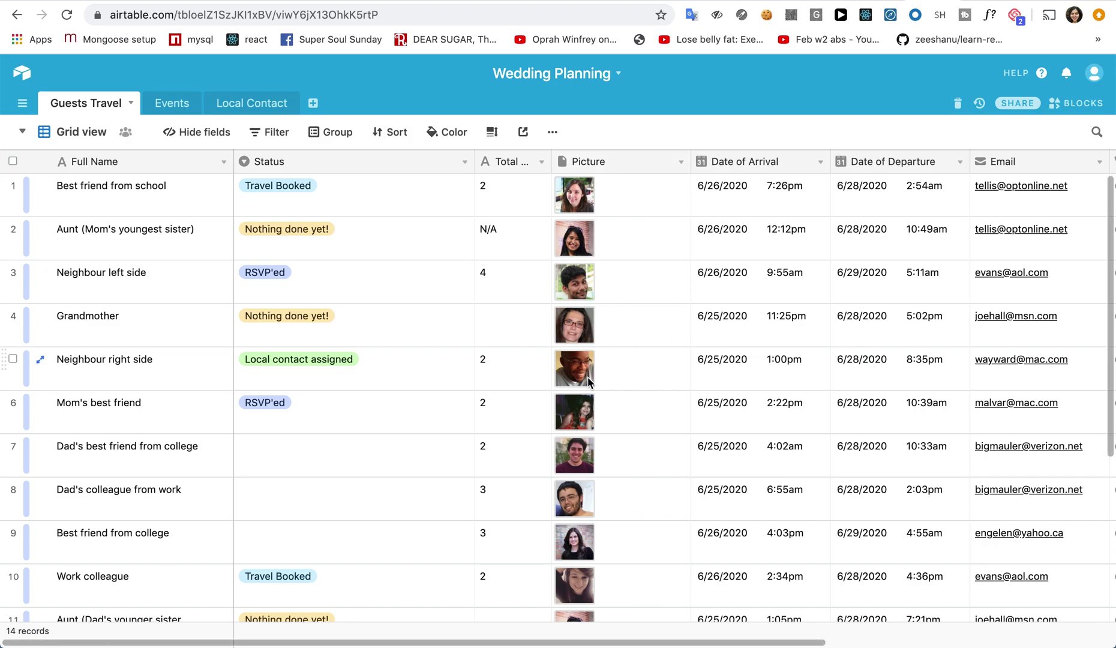
Review the guest pictures in the Guests Travel grid down to the last record and back.
scroll(591, 442, "down", 3)
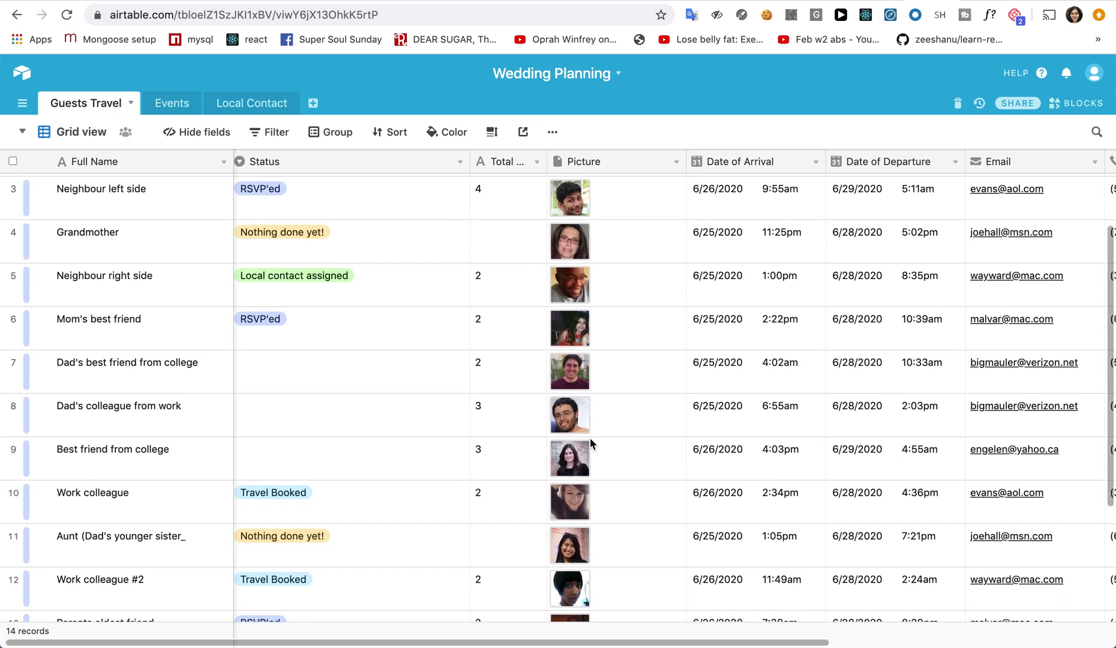
scroll(588, 477, "down", 3)
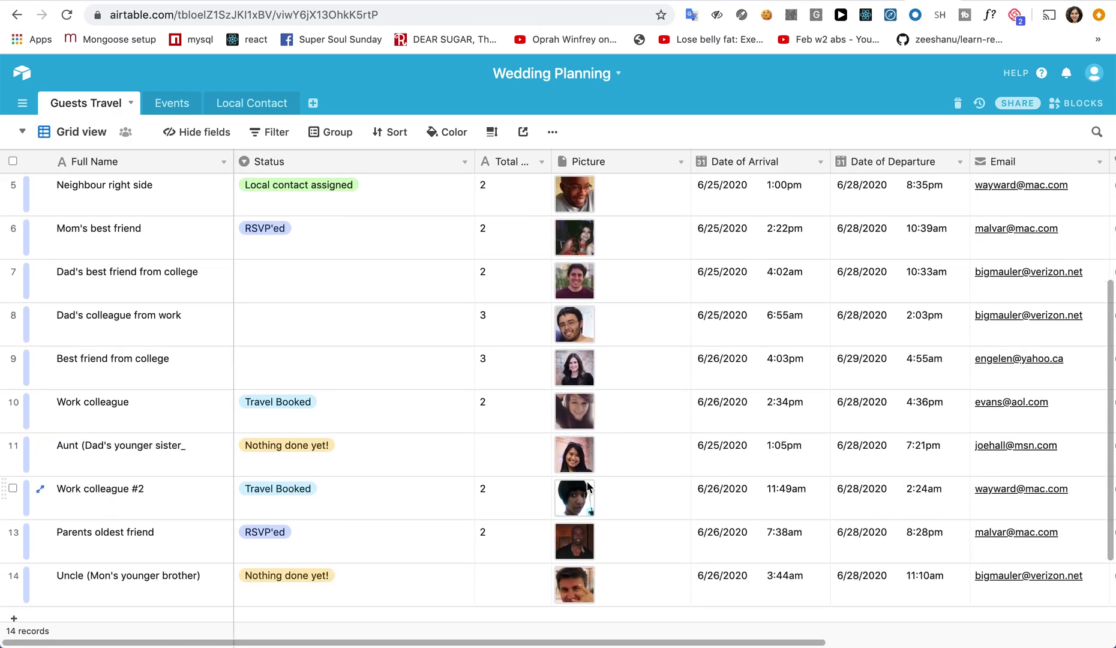
scroll(587, 487, "down", 2)
scroll(587, 487, "up", 3)
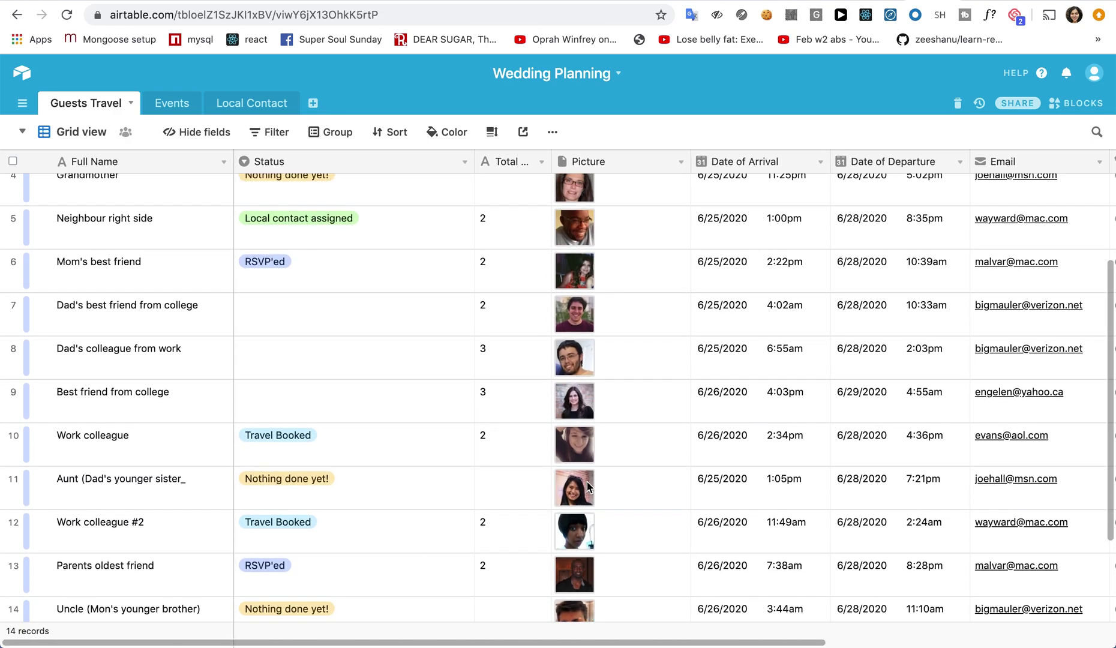
scroll(588, 485, "up", 3)
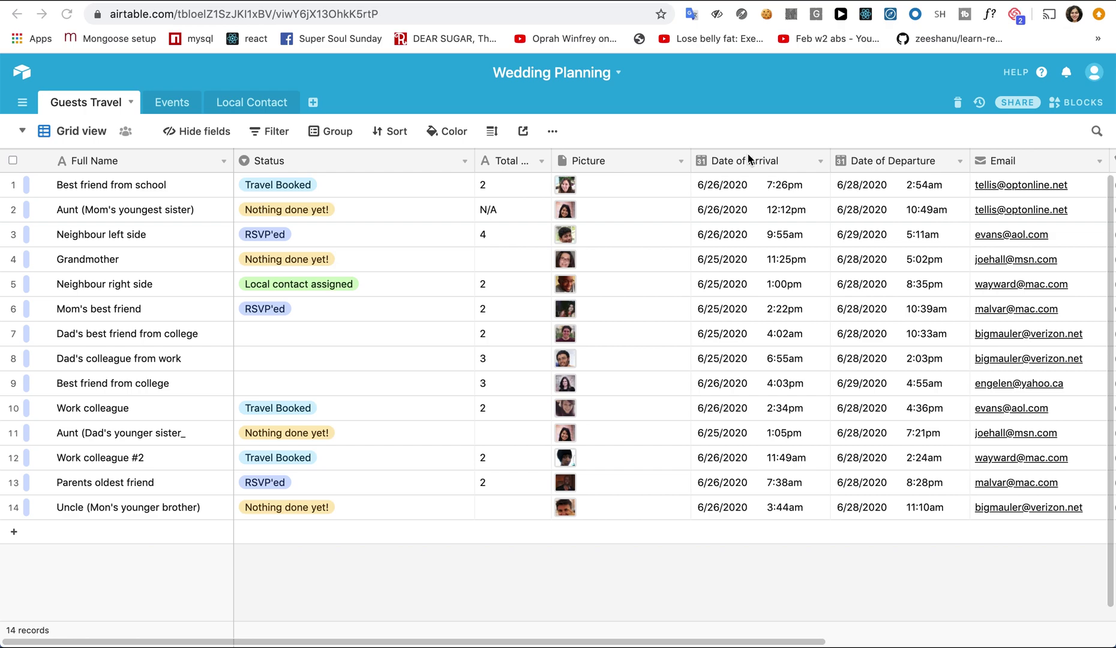
Insert a field named Events Invited For before Date of Arrival, linked to the Events table with multiple records allowed.
left_click(748, 158)
right_click(747, 157)
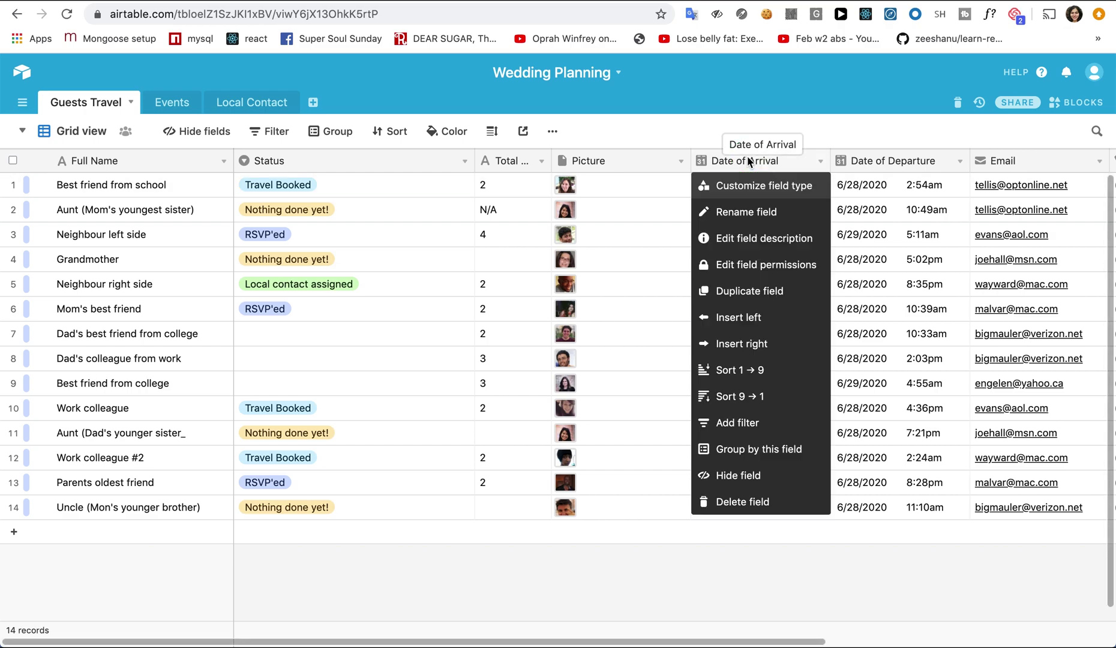
left_click(757, 319)
type("Events Invited For")
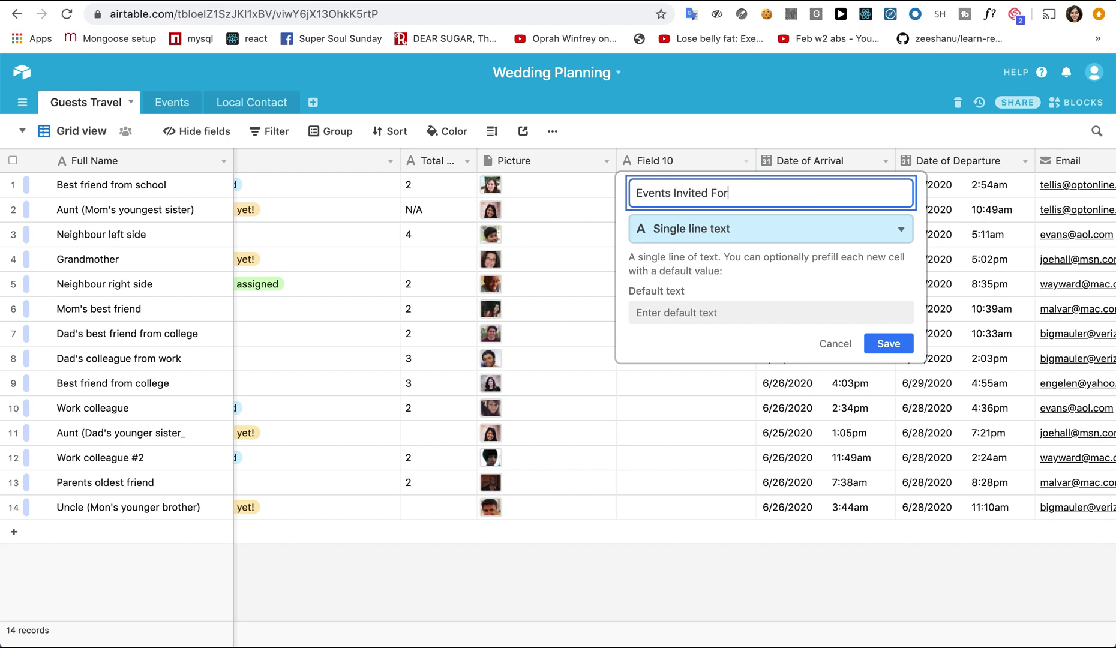
left_click(793, 228)
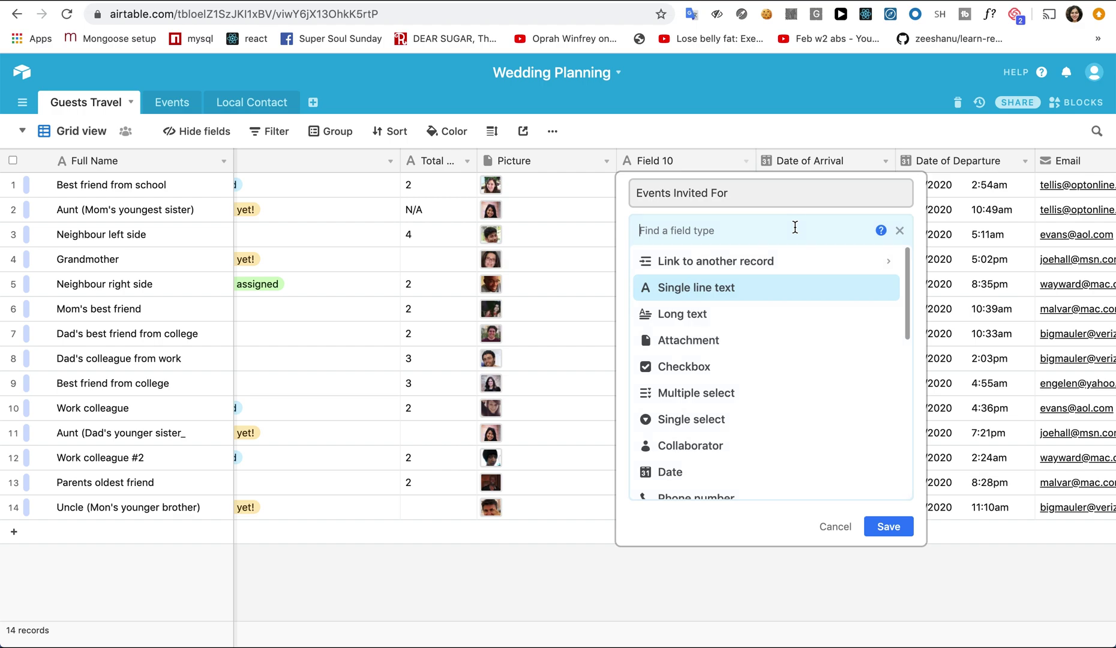
left_click(772, 264)
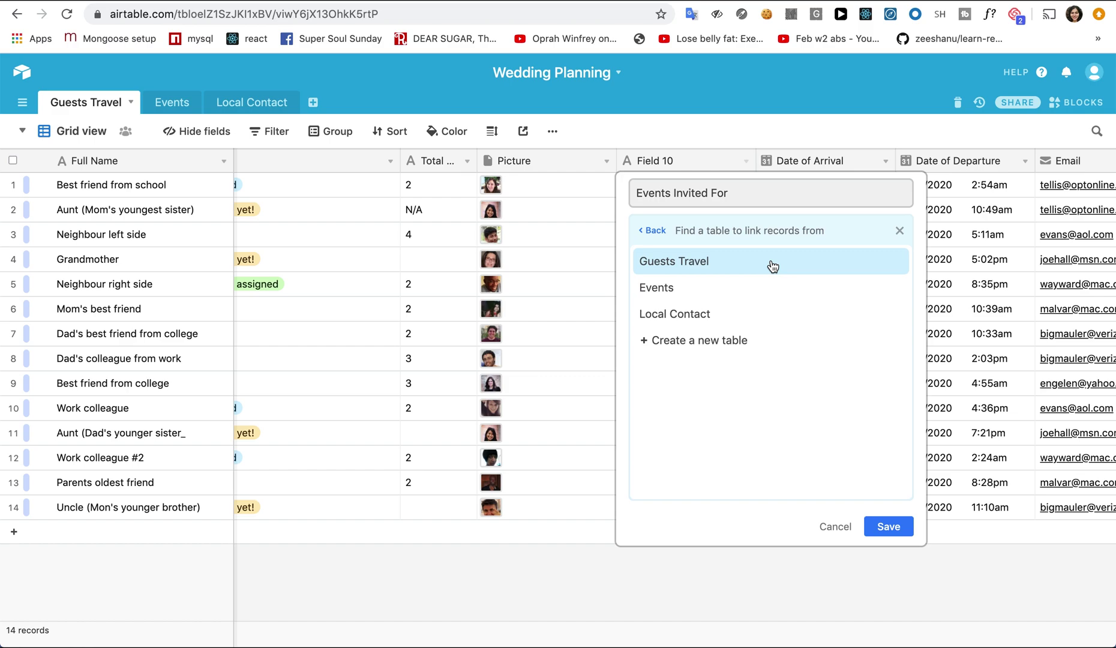
left_click(730, 289)
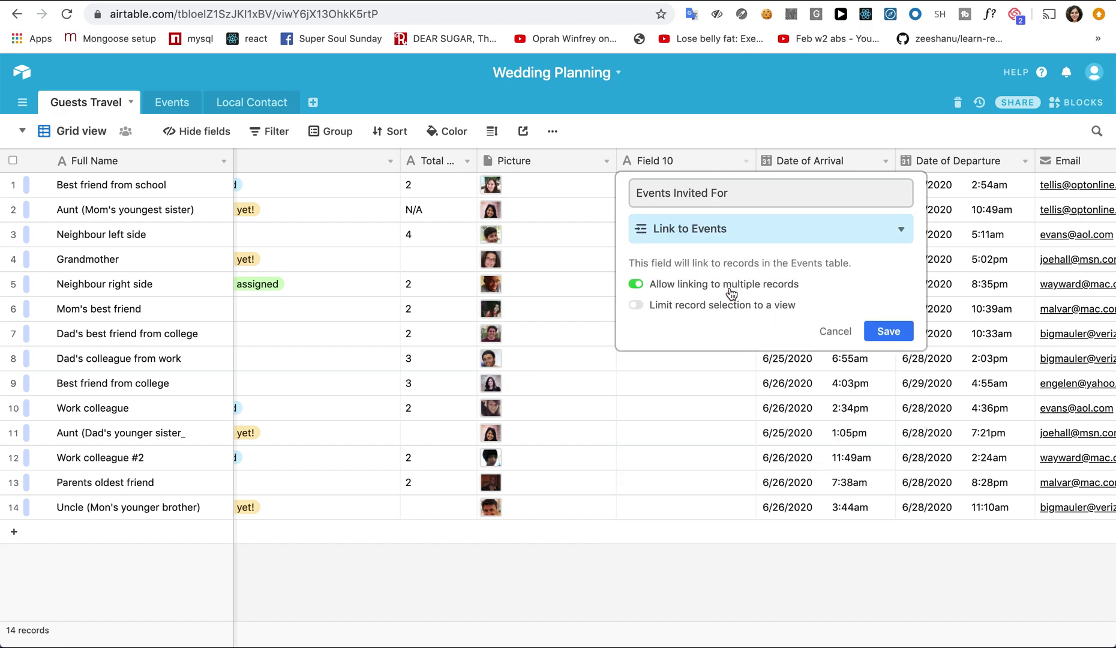
left_click(887, 330)
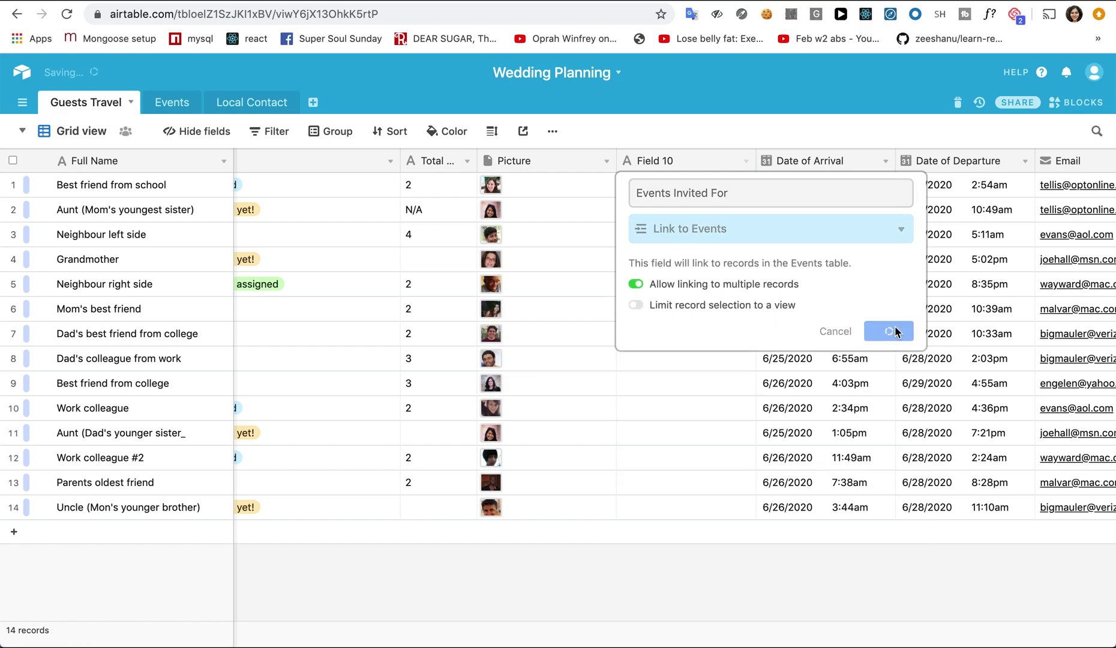
Check the Events table for the linked Guests Travel field, and return to the Guests Travel table.
left_click(176, 104)
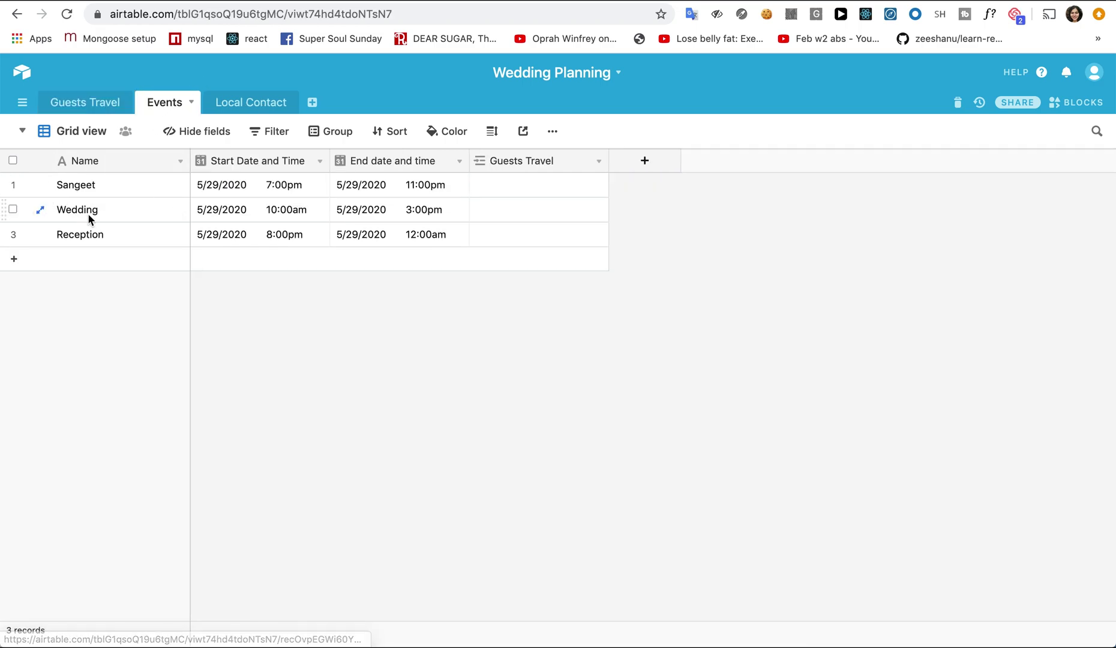
left_click(97, 109)
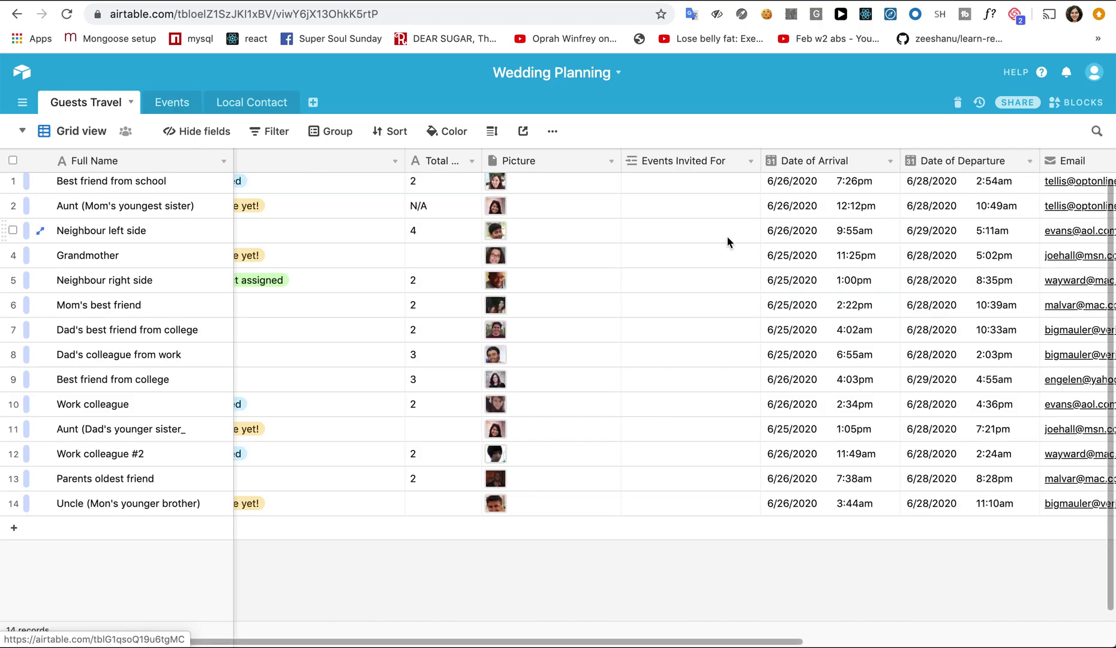
Link the Sangeet and Reception events to Best friend from school in the Events Invited For field.
left_click(703, 181)
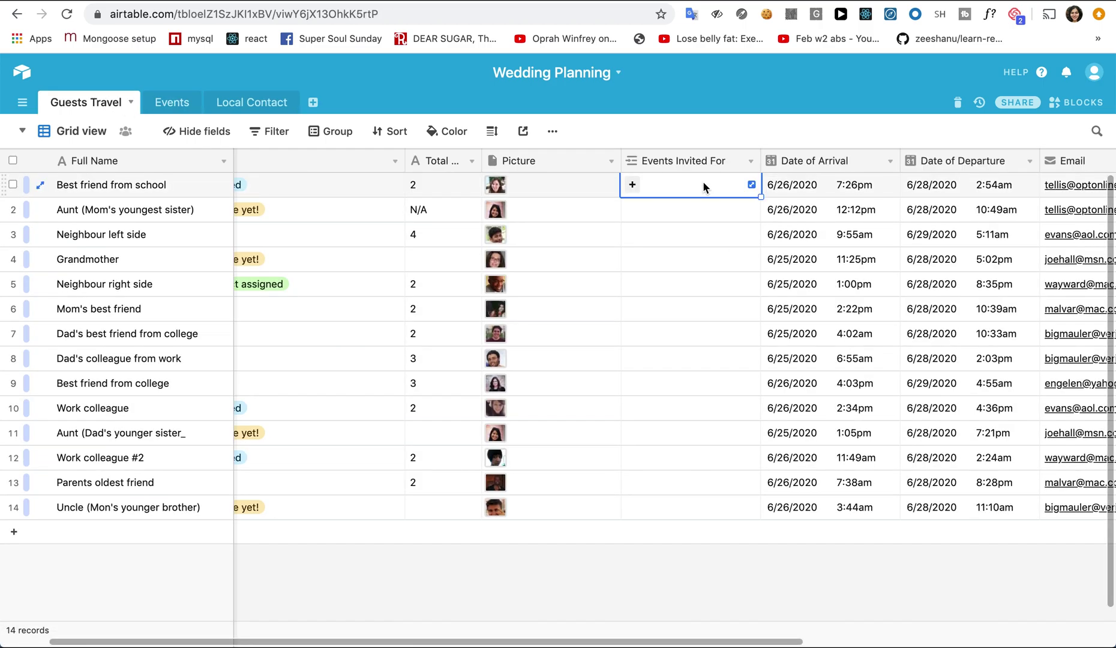
left_click(632, 185)
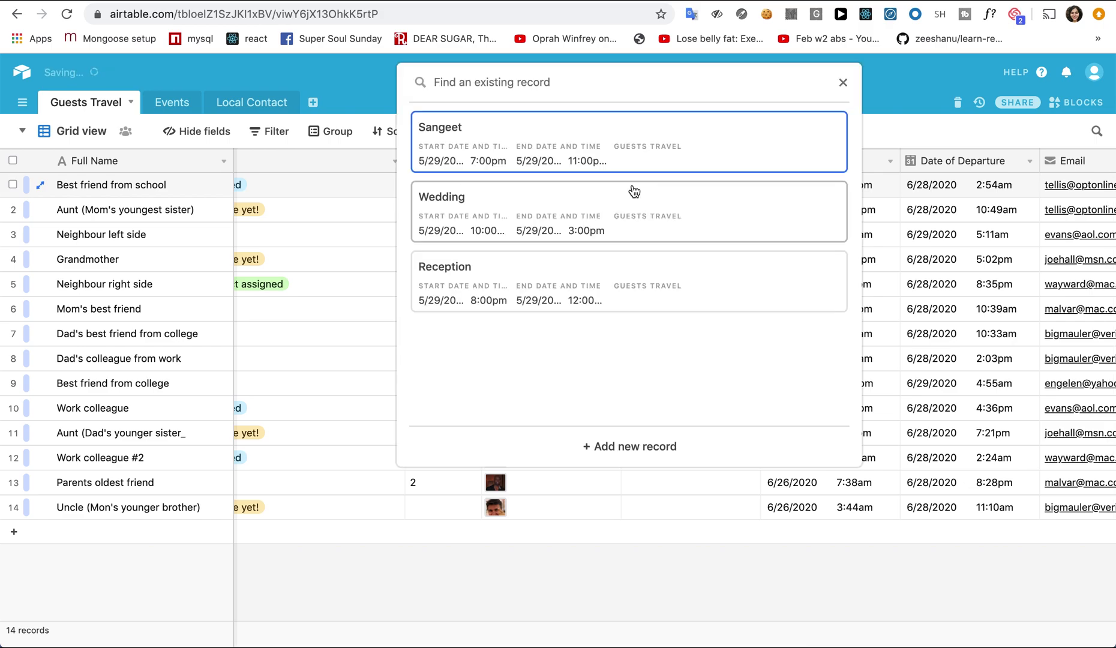
left_click(611, 168)
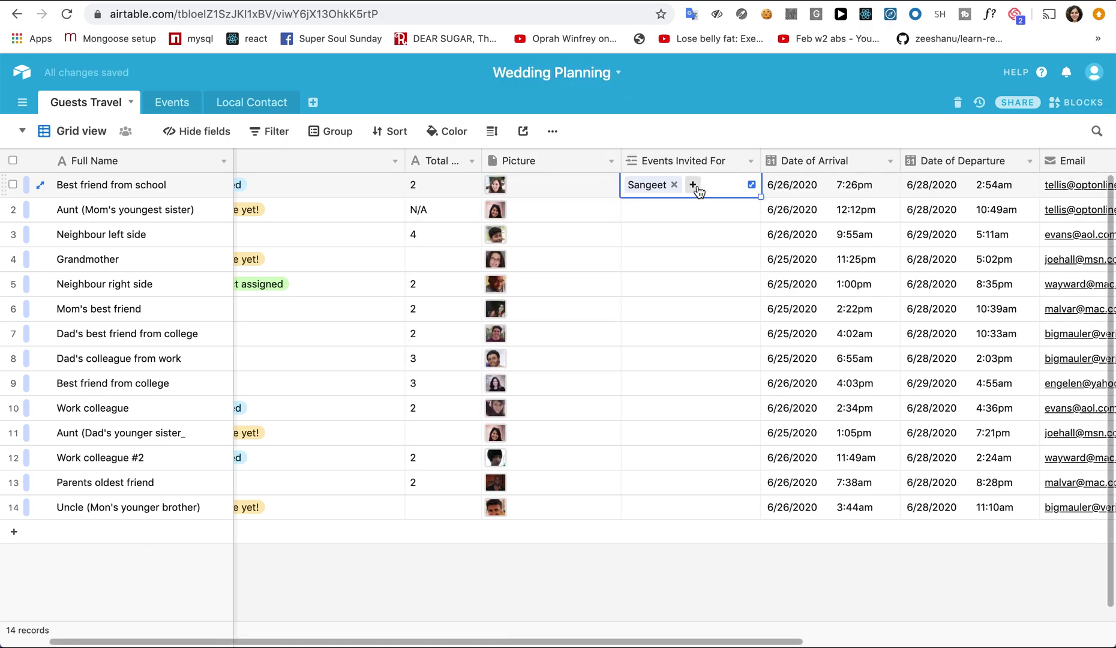
left_click(693, 185)
left_click(568, 204)
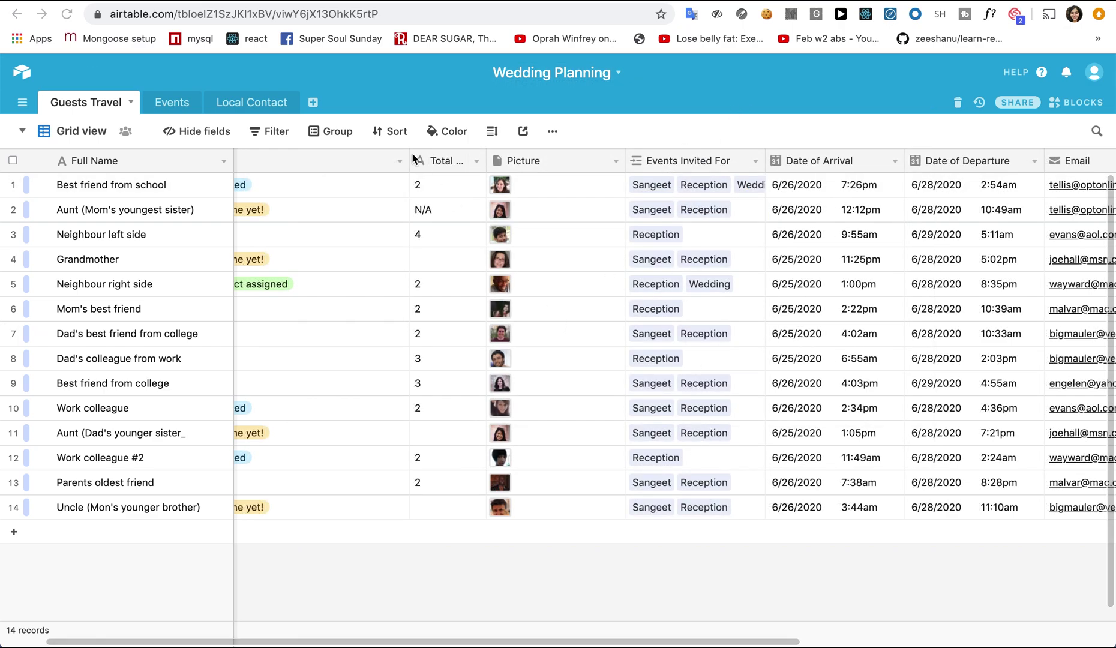
Widen the Guests Travel column in the Events table so more linked guests can be read.
left_click(174, 103)
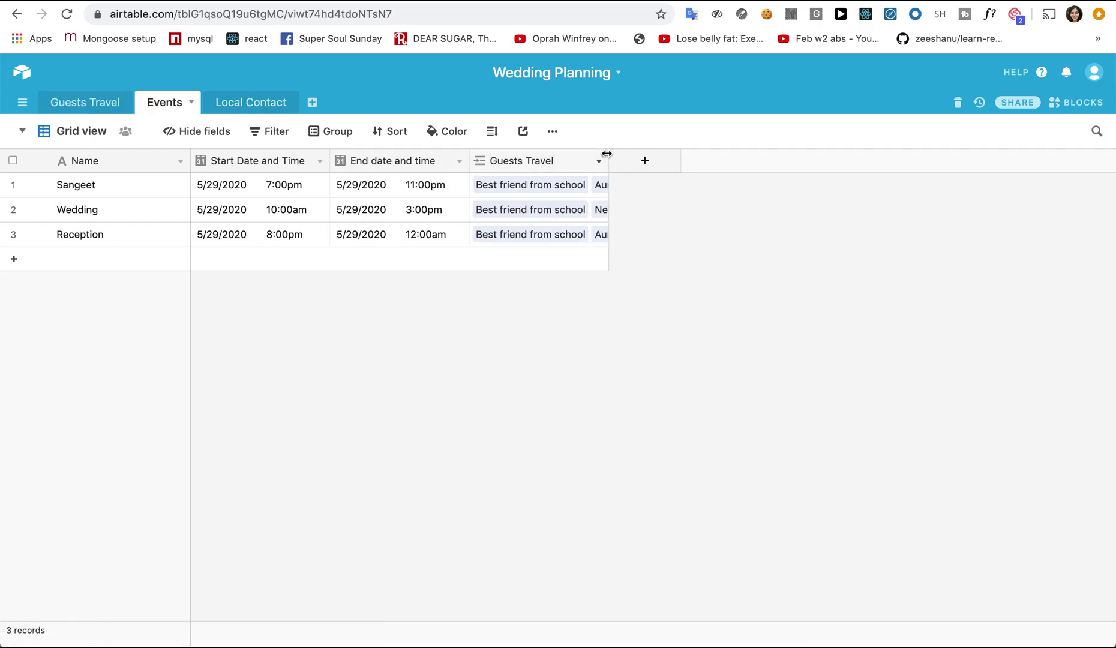
left_click_drag(609, 158, 1039, 209)
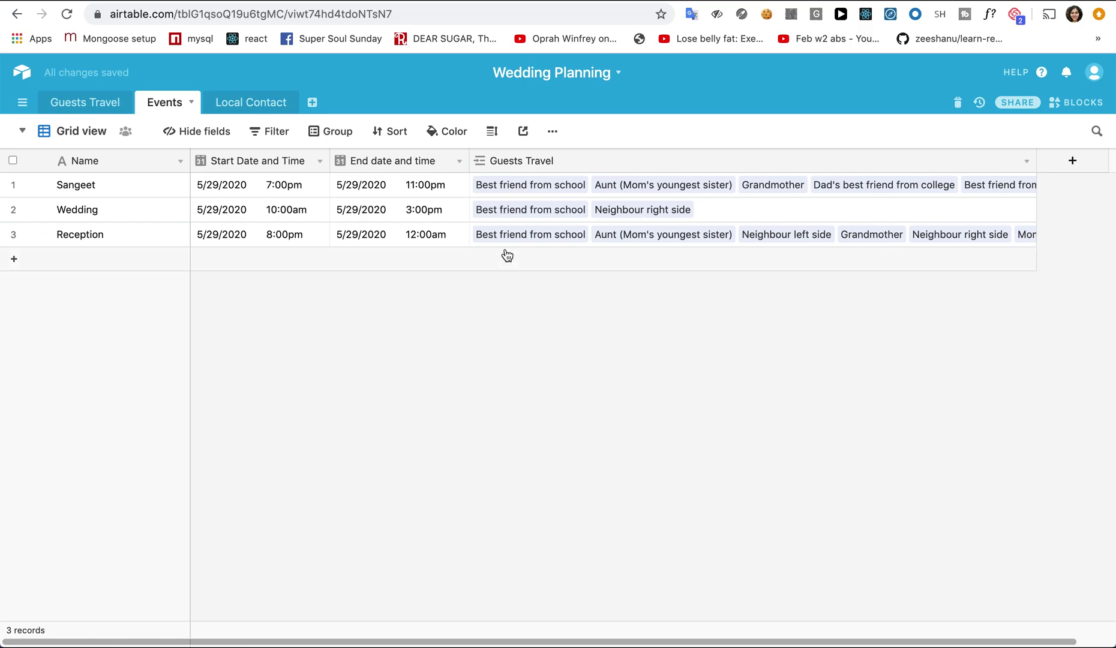
scroll(842, 218, "right", 2)
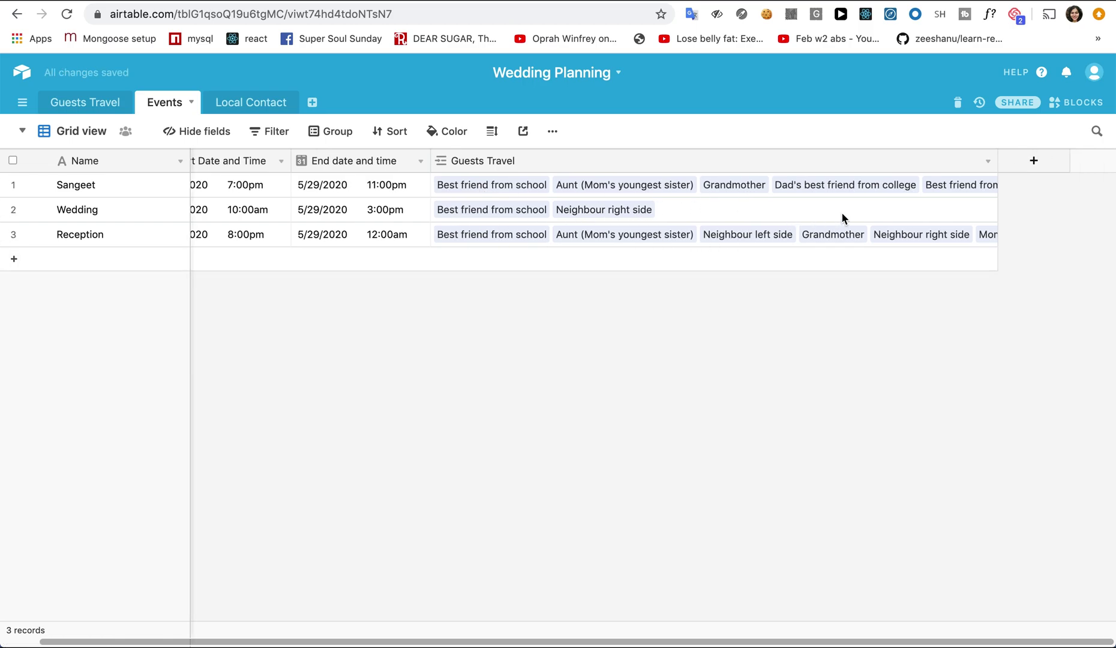
Add a Count field after Guests Travel in the Events table and review the linked guest counts per event.
left_click(1032, 168)
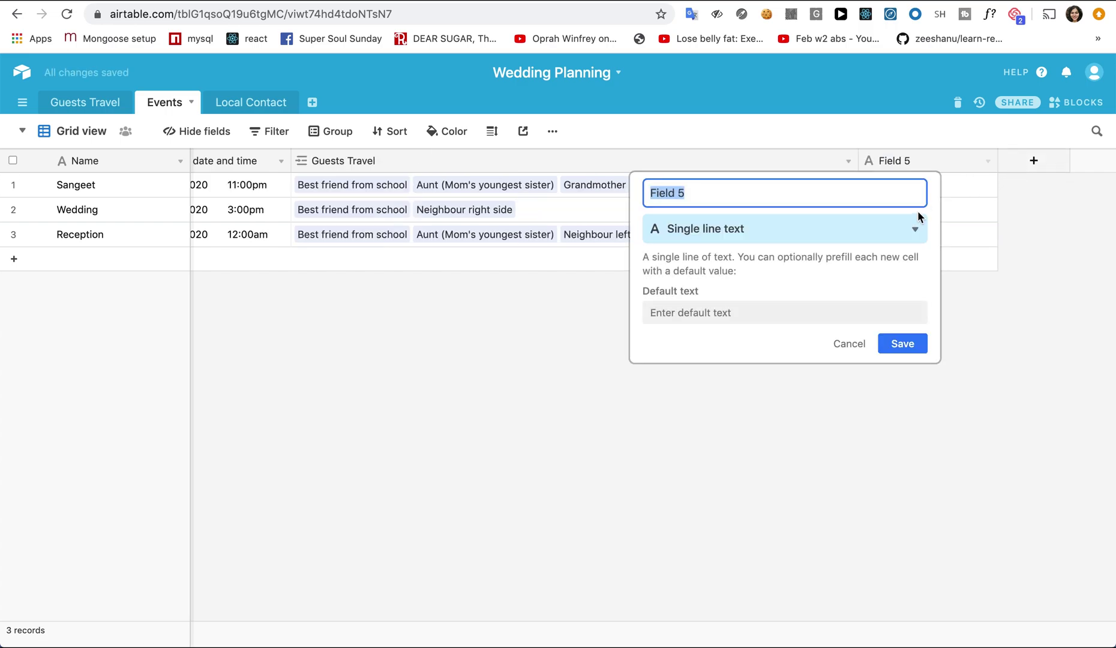
left_click(915, 230)
scroll(833, 375, "down", 2)
scroll(834, 375, "down", 5)
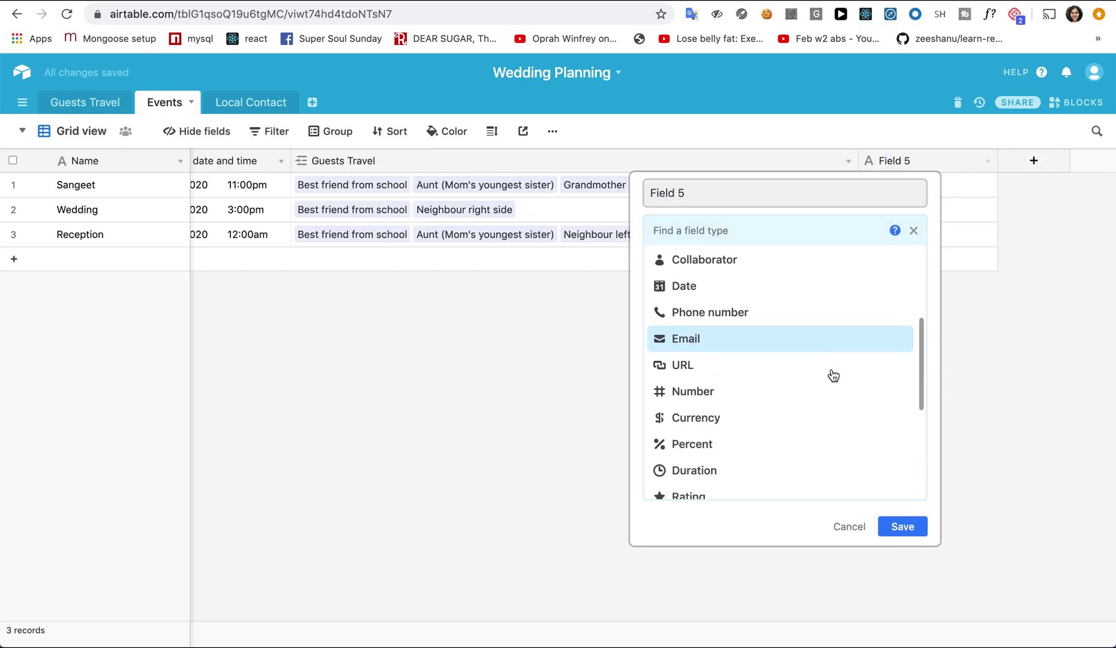
left_click(771, 446)
left_click(921, 390)
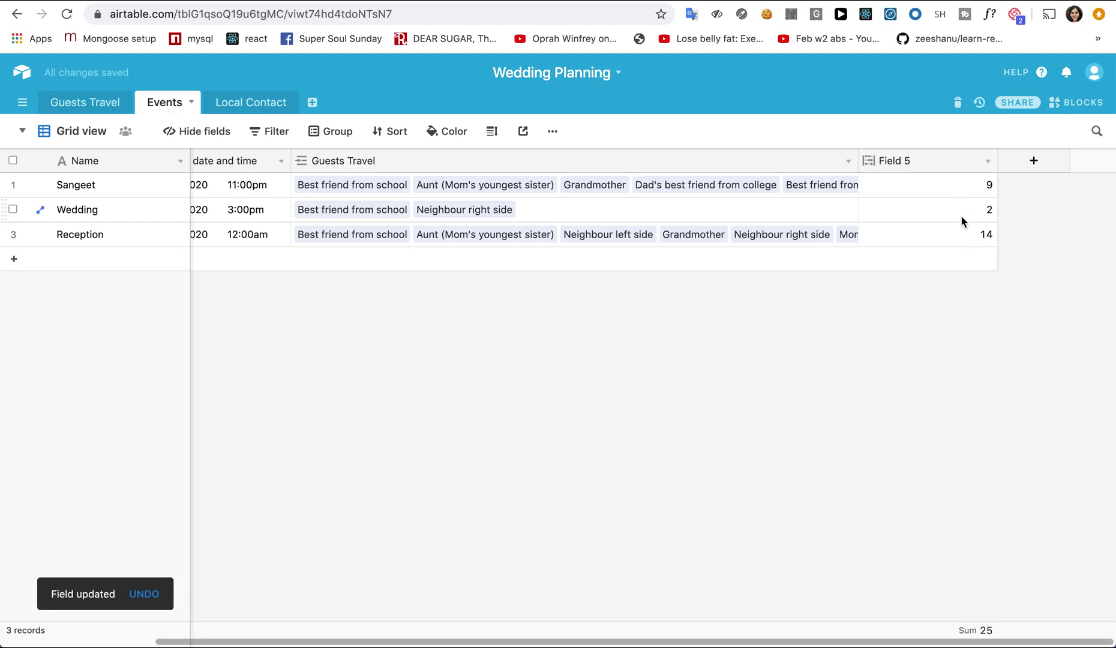
scroll(805, 221, "left", 3)
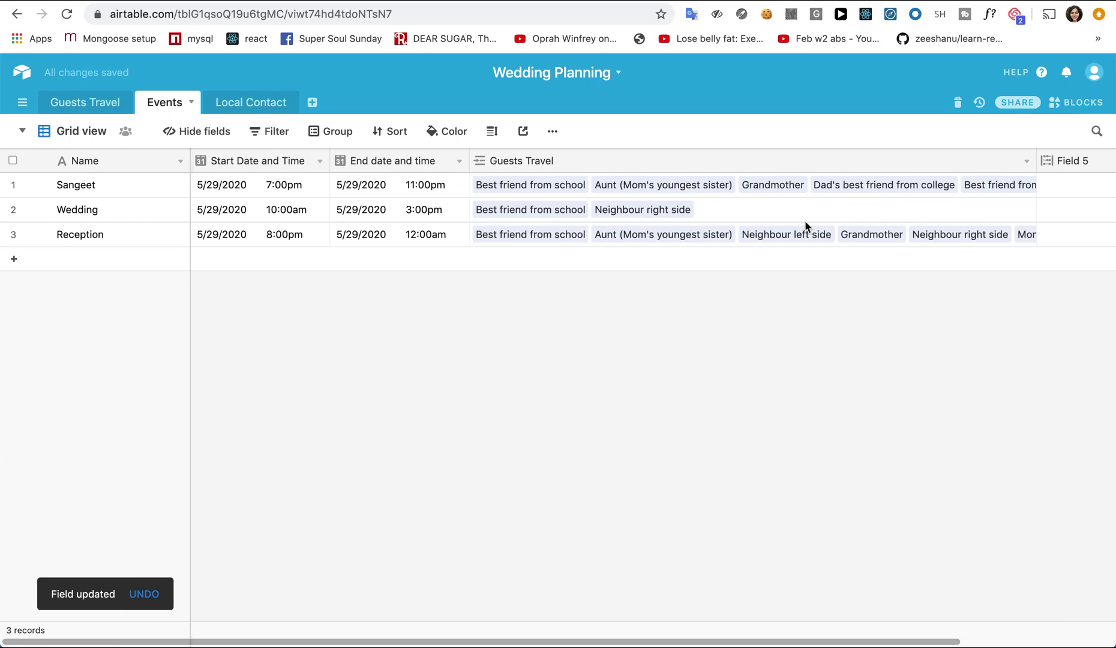
scroll(805, 219, "right", 3)
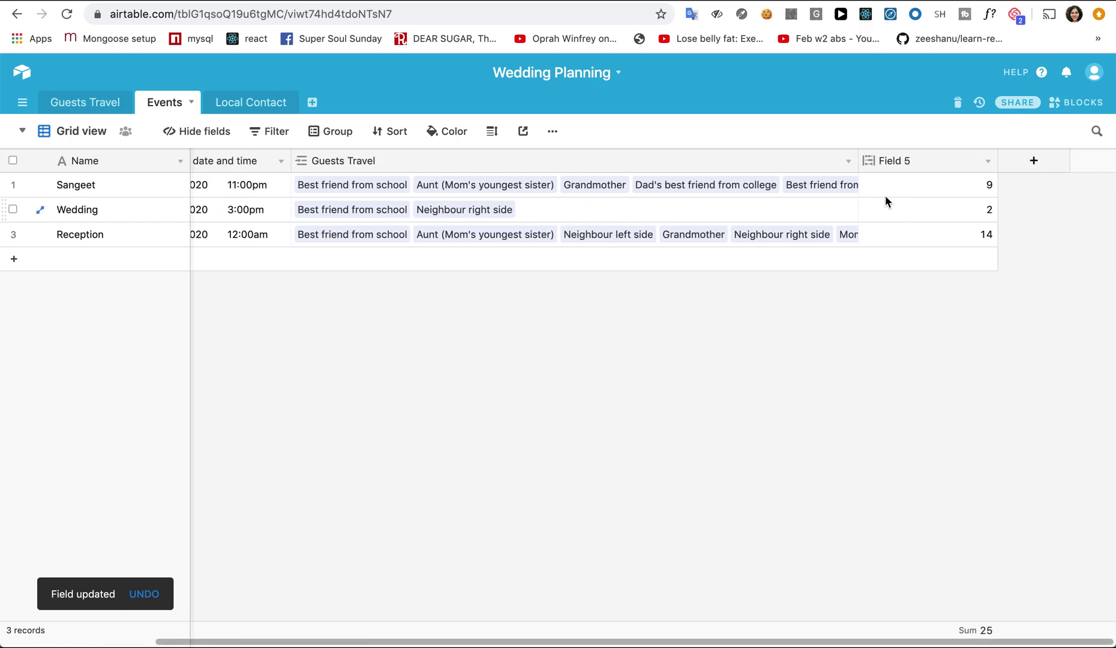
scroll(723, 202, "left", 3)
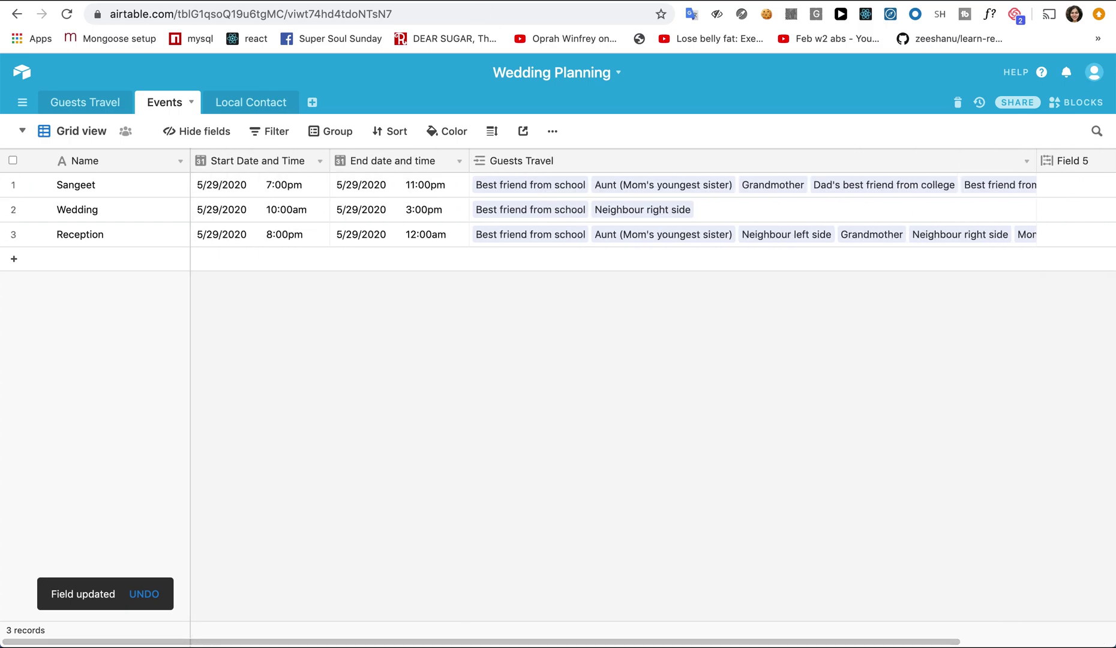
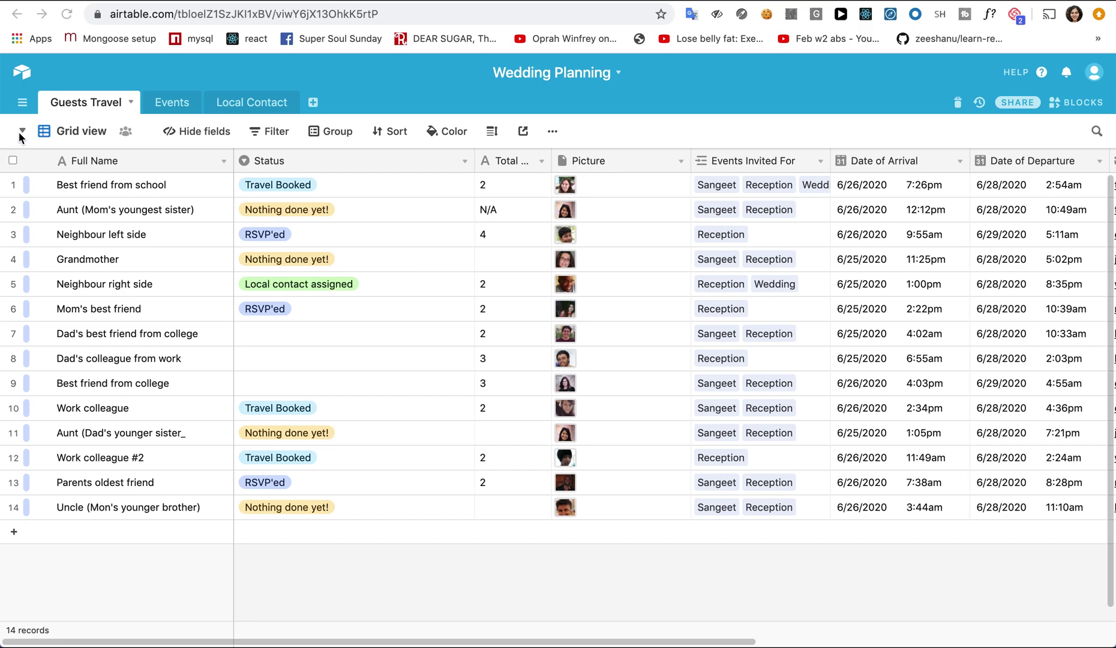
Open the "Please send in your RSVPs!" form view of Guests Travel and review its included and hidden fields.
left_click(24, 135)
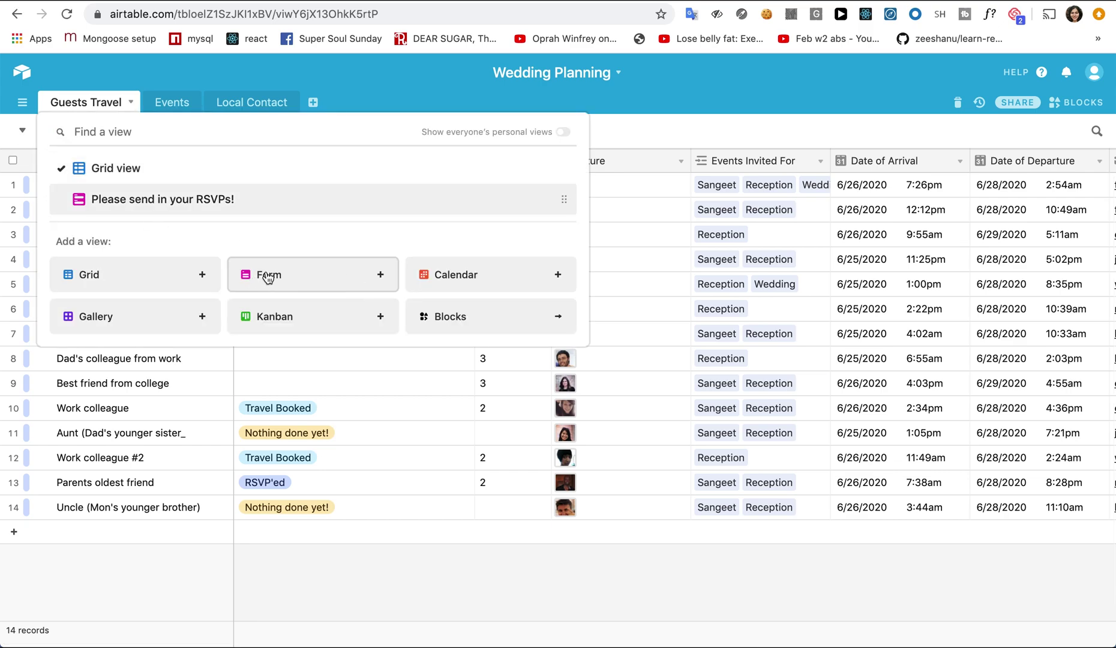
mouse_move(381, 279)
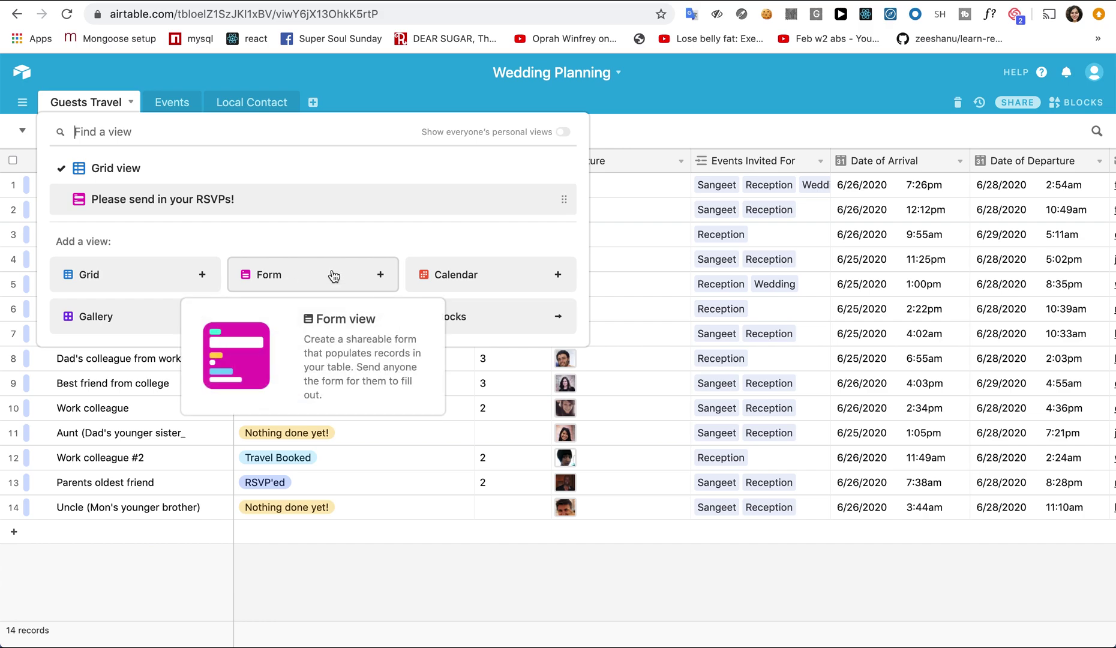
left_click(251, 208)
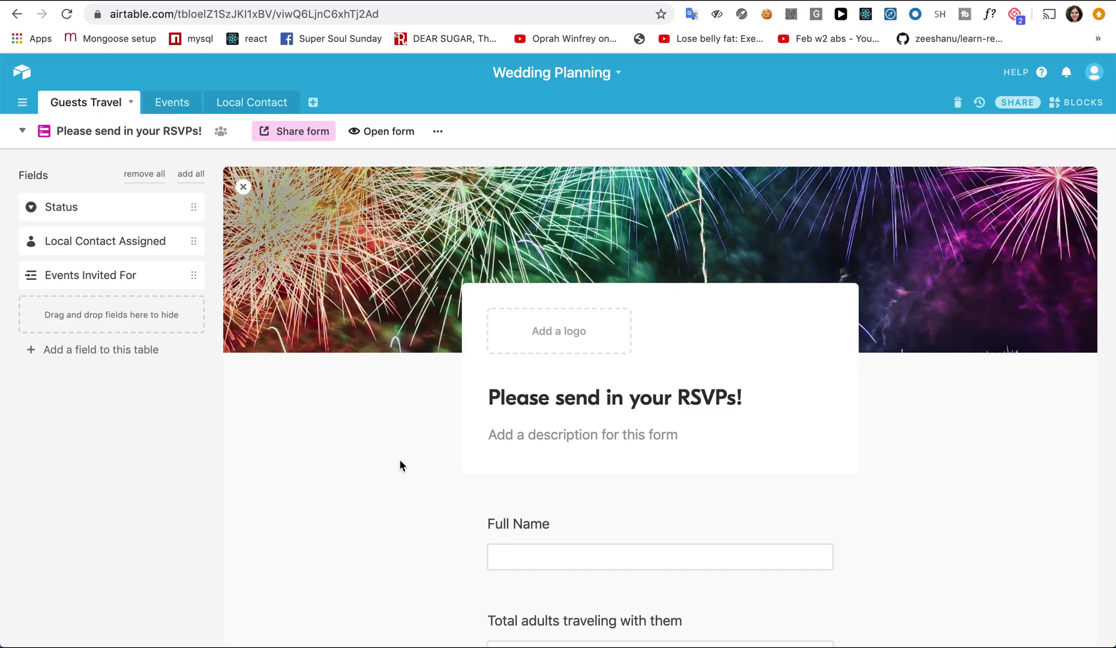
scroll(400, 461, "down", 3)
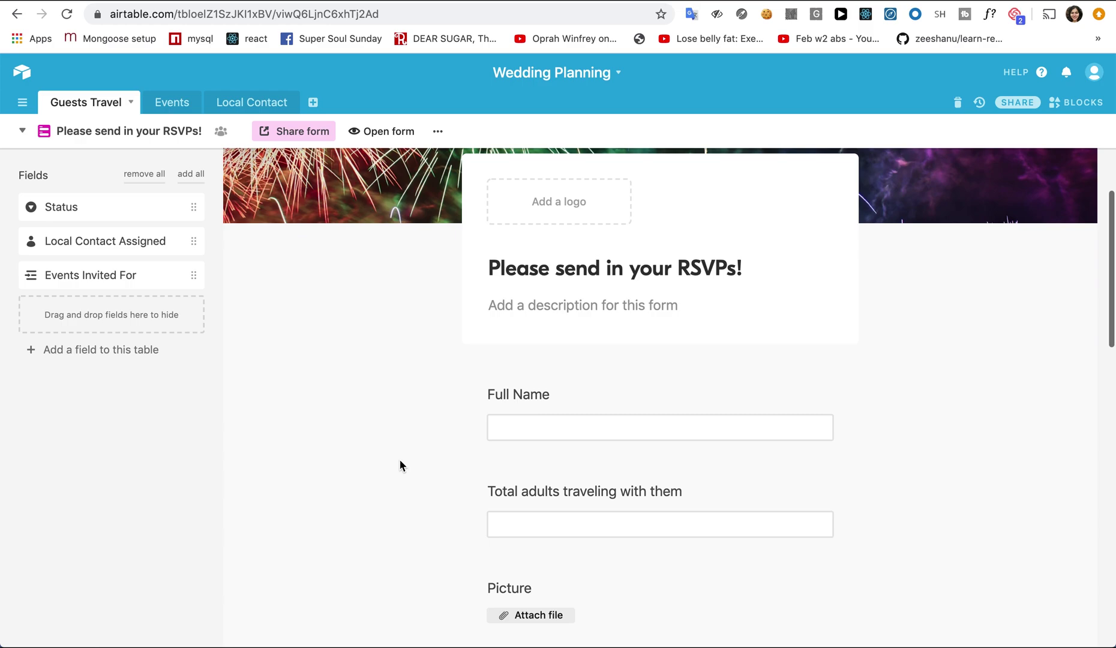
scroll(401, 466, "down", 3)
scroll(400, 466, "down", 5)
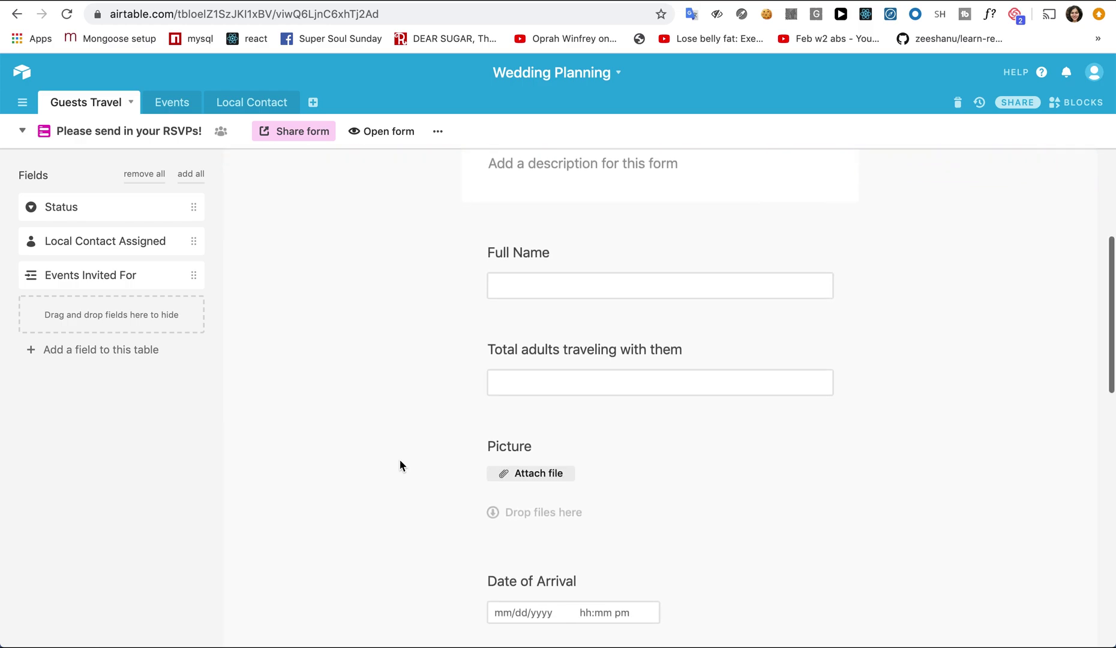
scroll(400, 466, "down", 4)
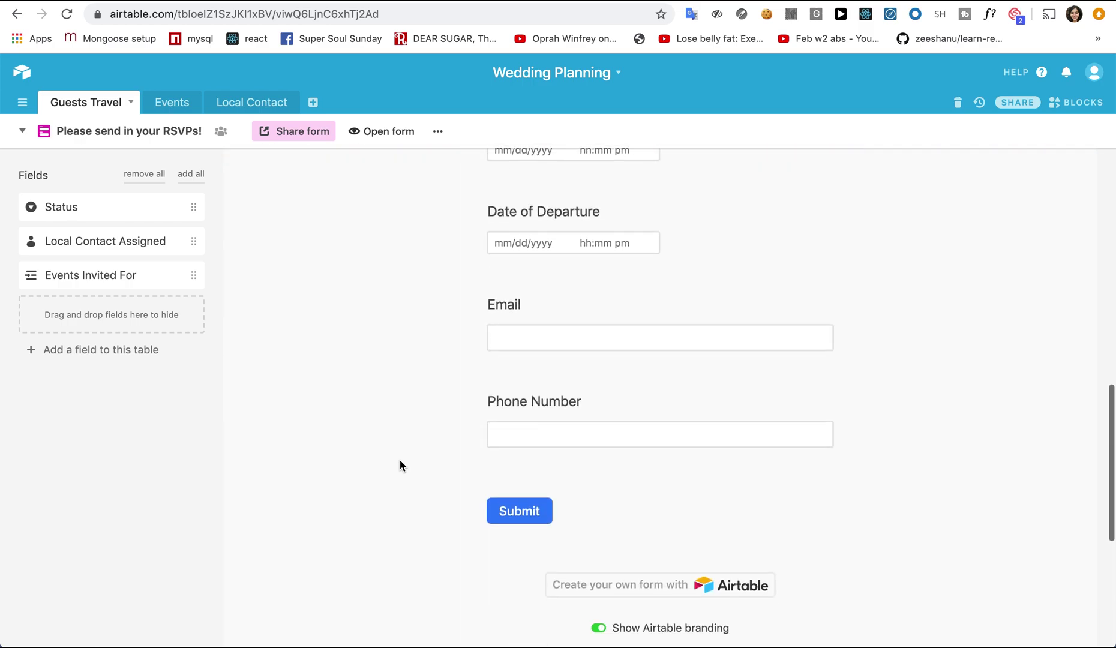
scroll(400, 466, "up", 10)
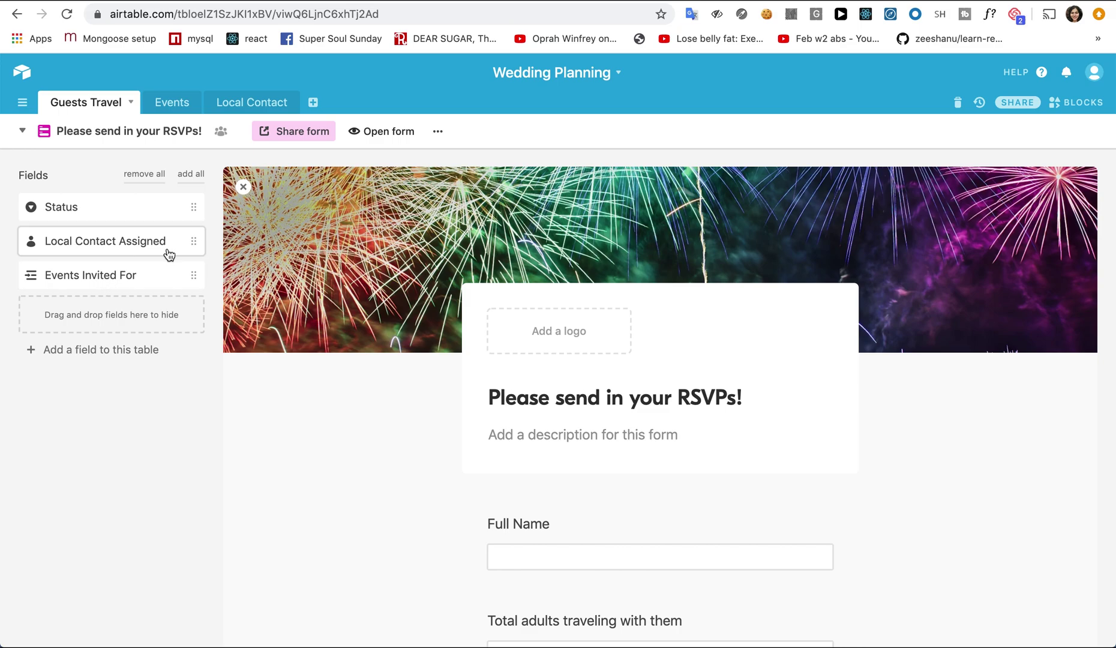
Make the Full Name field required in the RSVP form.
scroll(398, 443, "down", 3)
left_click_drag(573, 334, 589, 309)
left_click(668, 327)
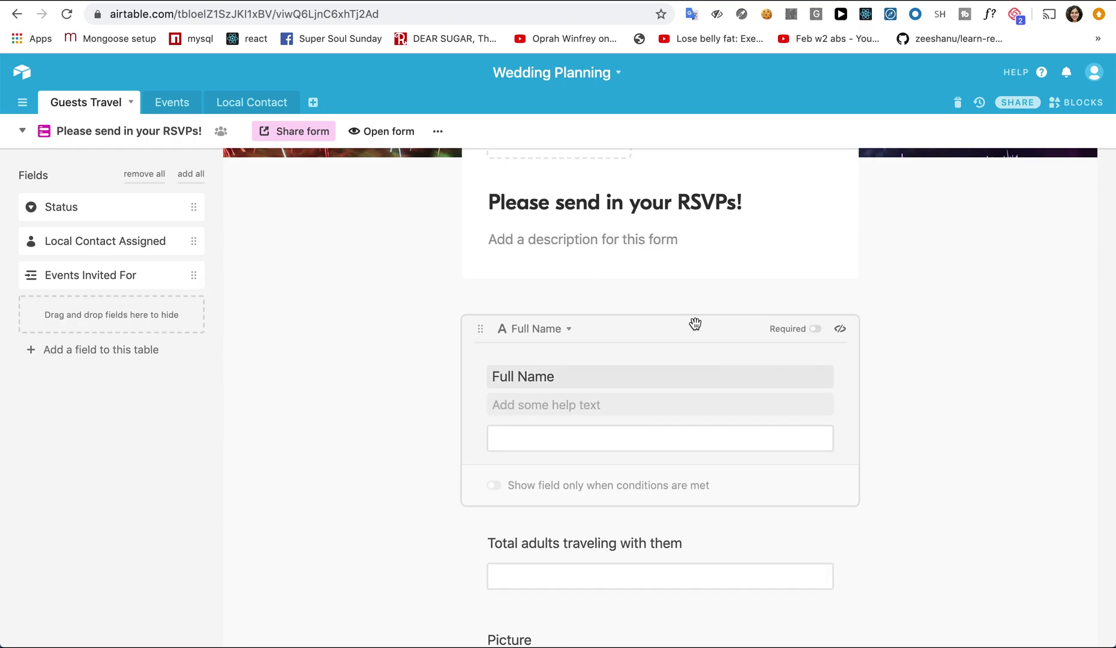
left_click(819, 330)
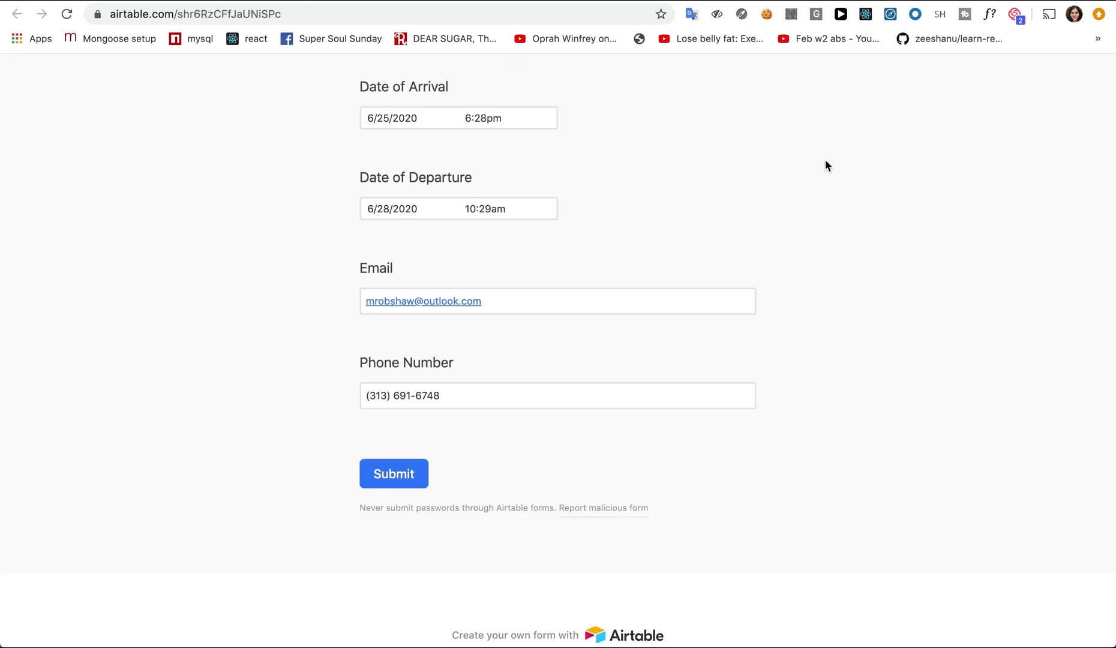
Review the filled-in RSVP form for the guest, submit it, and return to the Guests Travel grid.
scroll(825, 160, "up", 12)
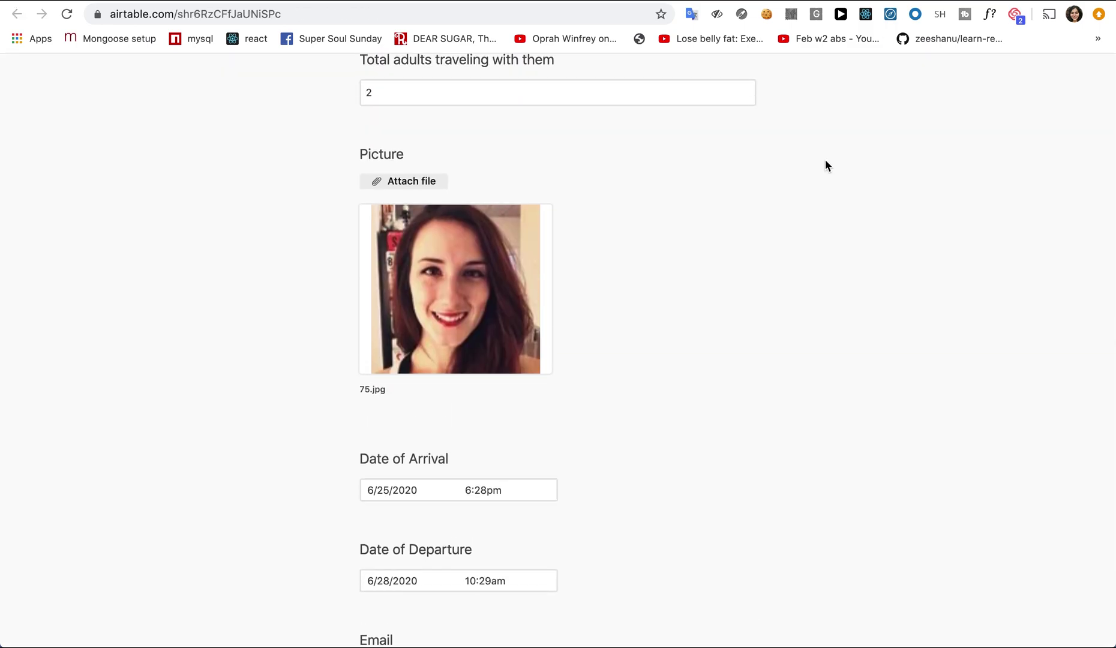
scroll(732, 195, "down", 13)
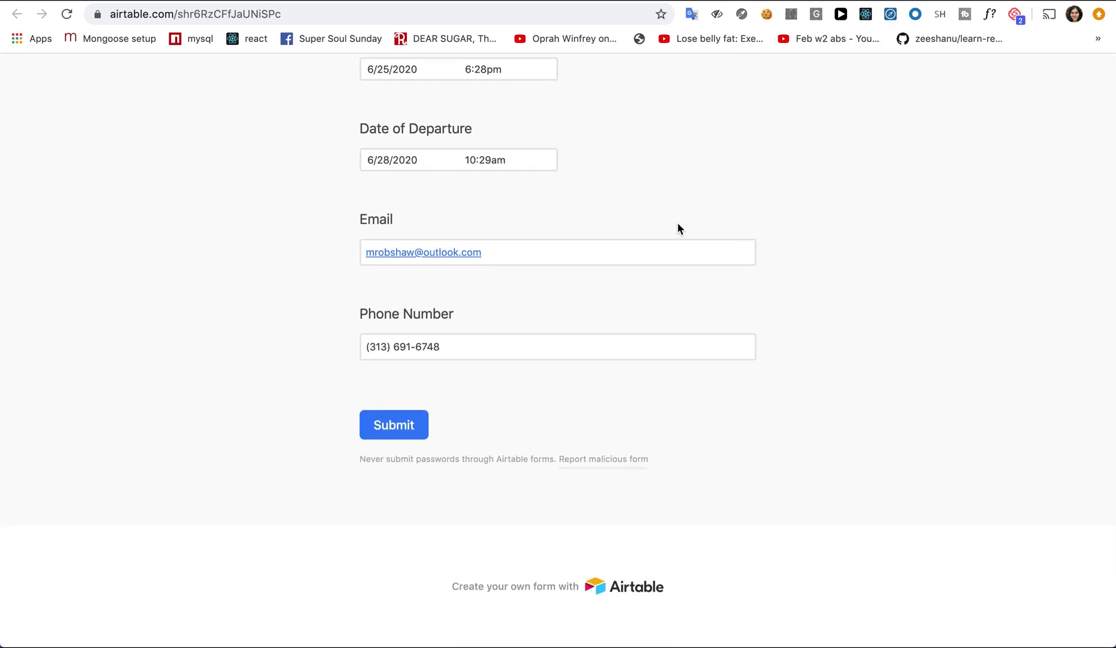
left_click(388, 435)
key("ctrl+Tab")
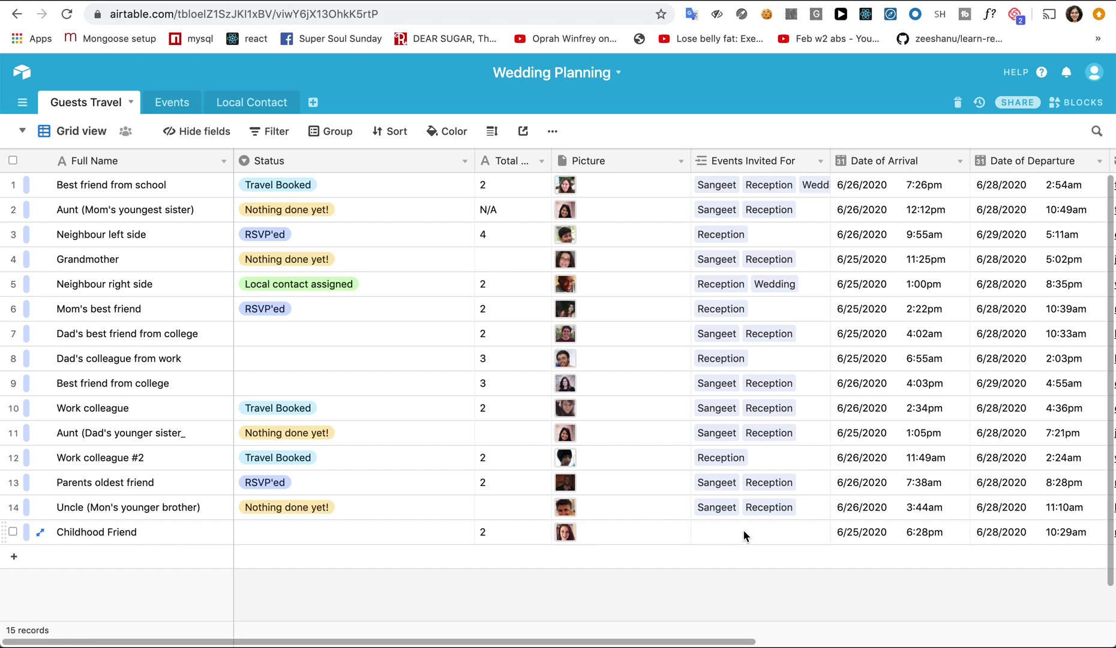
Set the Status of the Childhood Friend record to RSVP'ed in the Guests Travel grid.
scroll(743, 529, "right", 2)
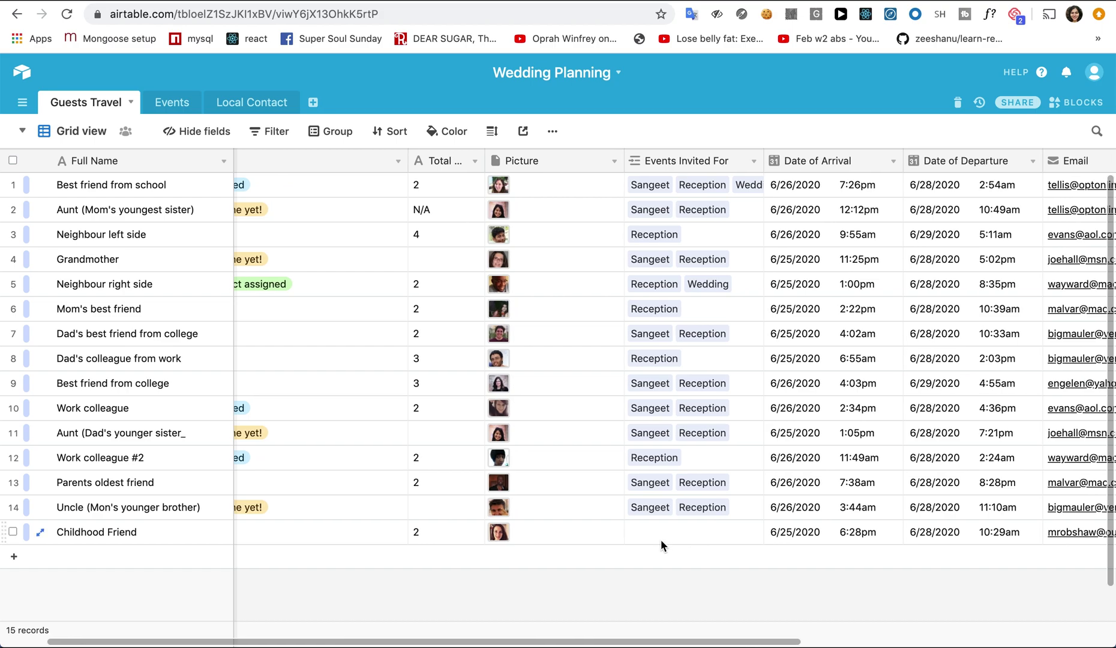
scroll(660, 540, "left", 2)
left_click(314, 538)
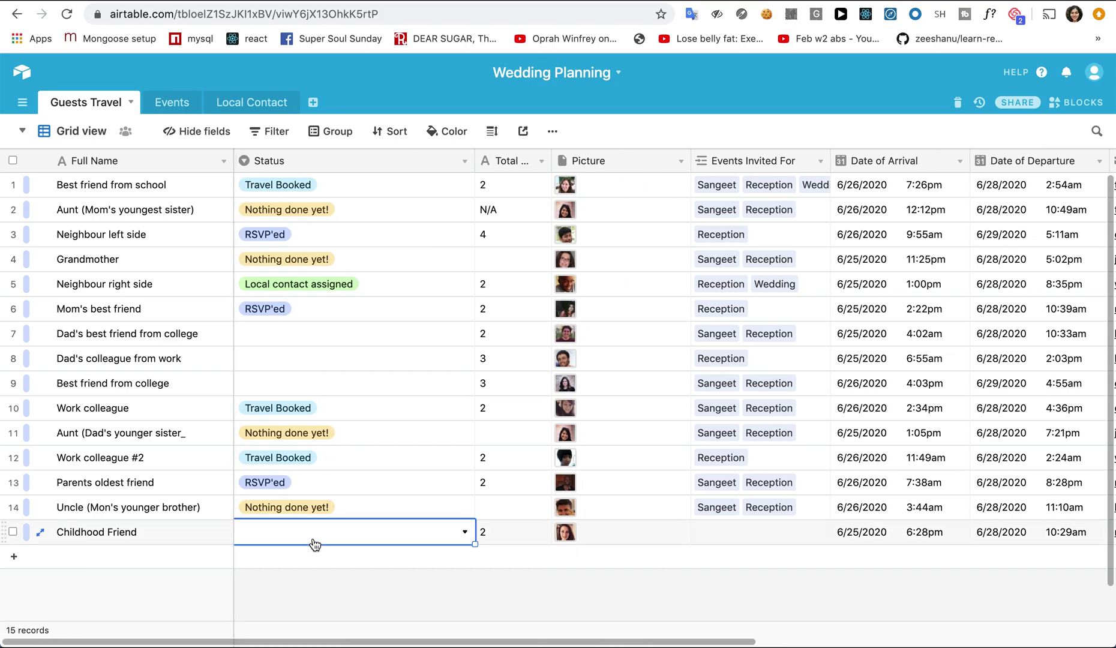
left_click(474, 538)
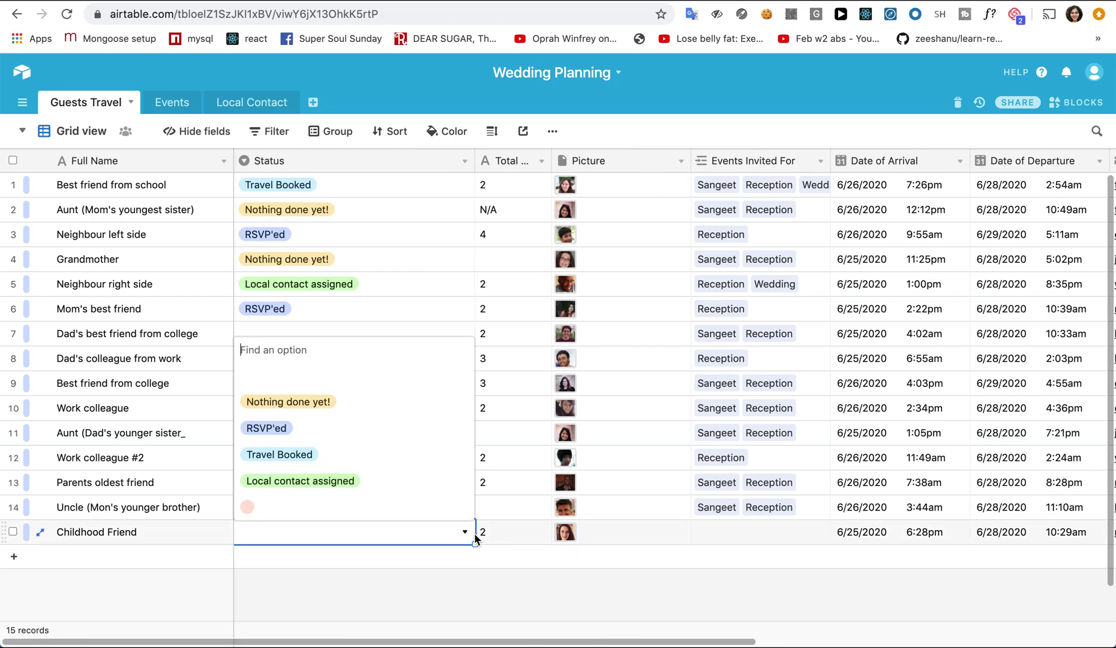
left_click(311, 426)
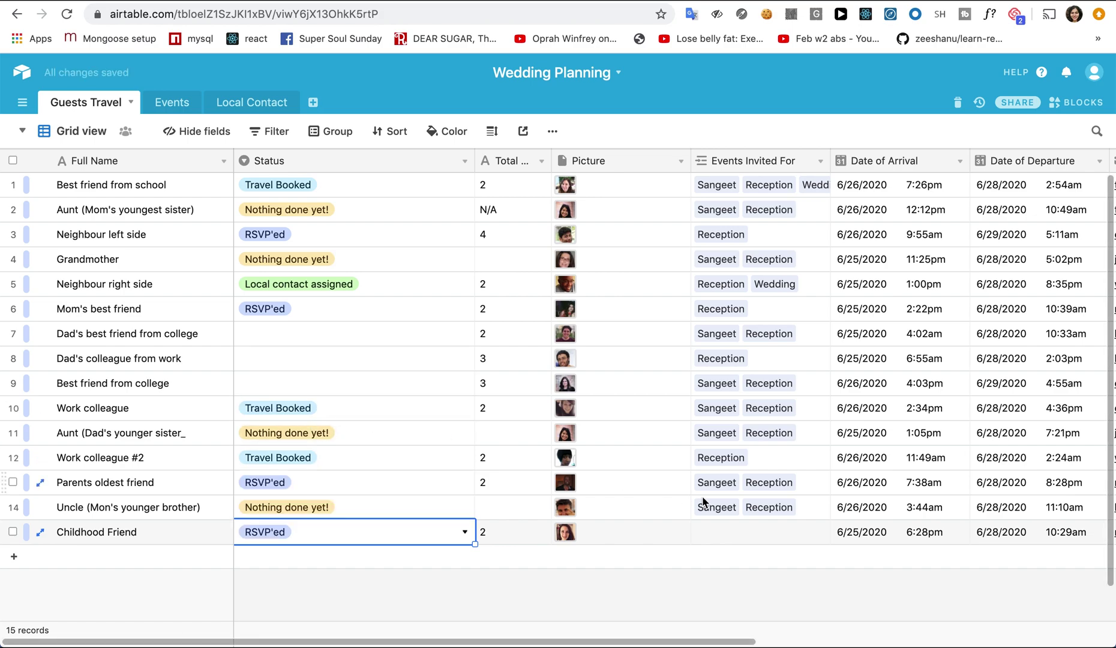
Link the Sangeet, Wedding and Reception events to Childhood Friend in the Events Invited For field.
left_click(745, 537)
left_click(697, 534)
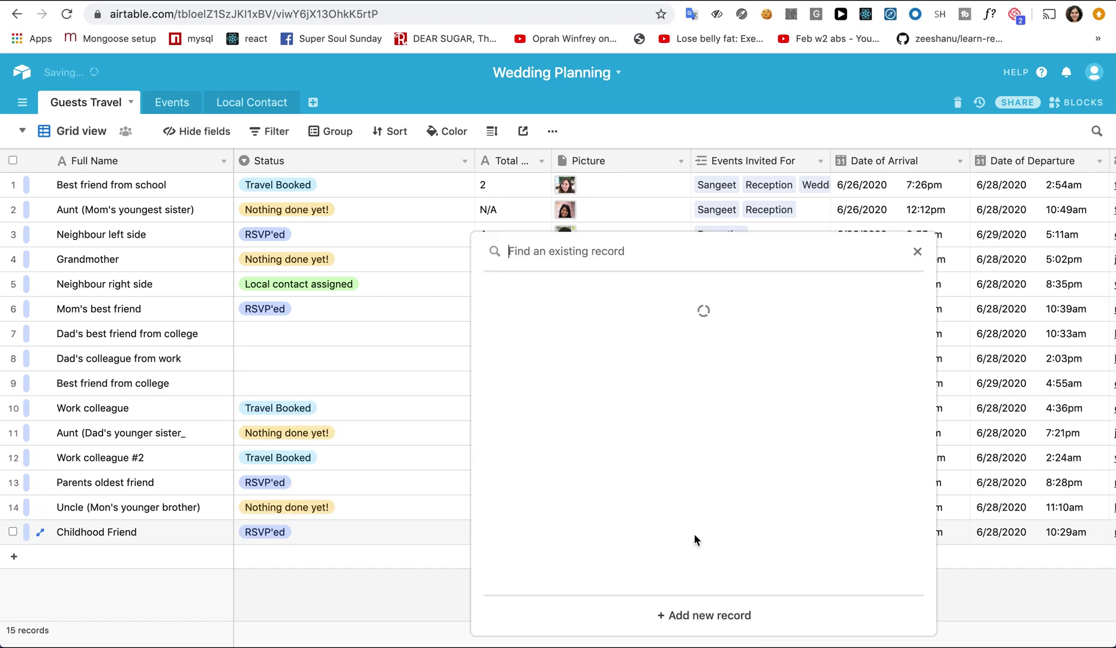
left_click(576, 330)
left_click(762, 532)
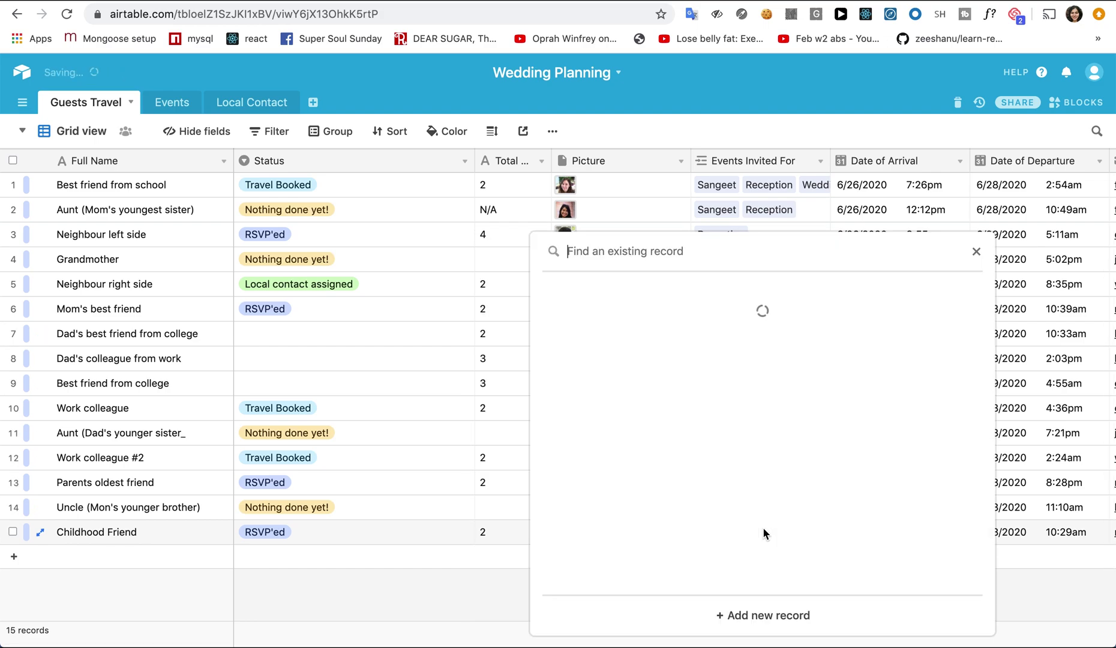
left_click(621, 324)
left_click(766, 542)
left_click(653, 309)
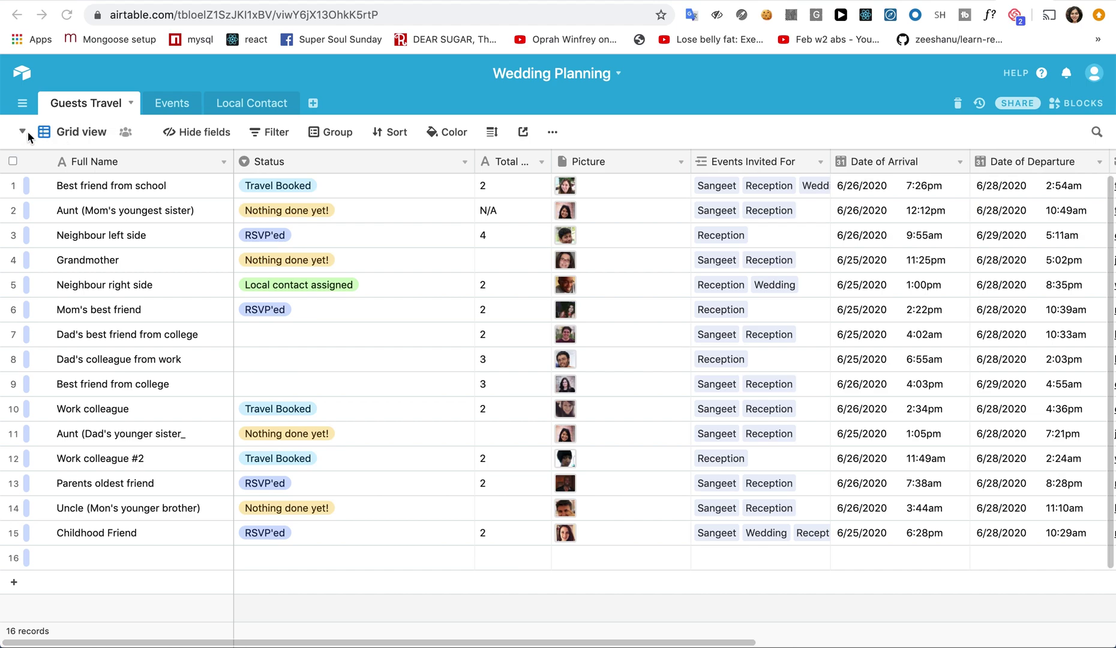
Create a Calendar view of Guests Travel using Date of Arrival, with Date of Departure as an additional date field.
left_click(23, 132)
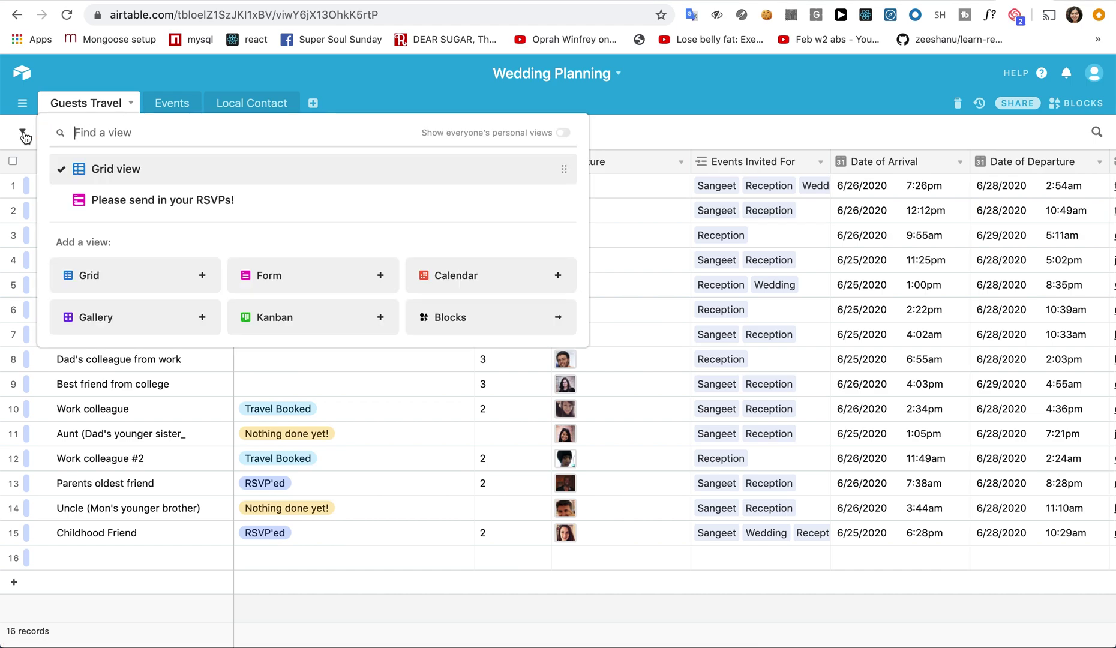
left_click(440, 288)
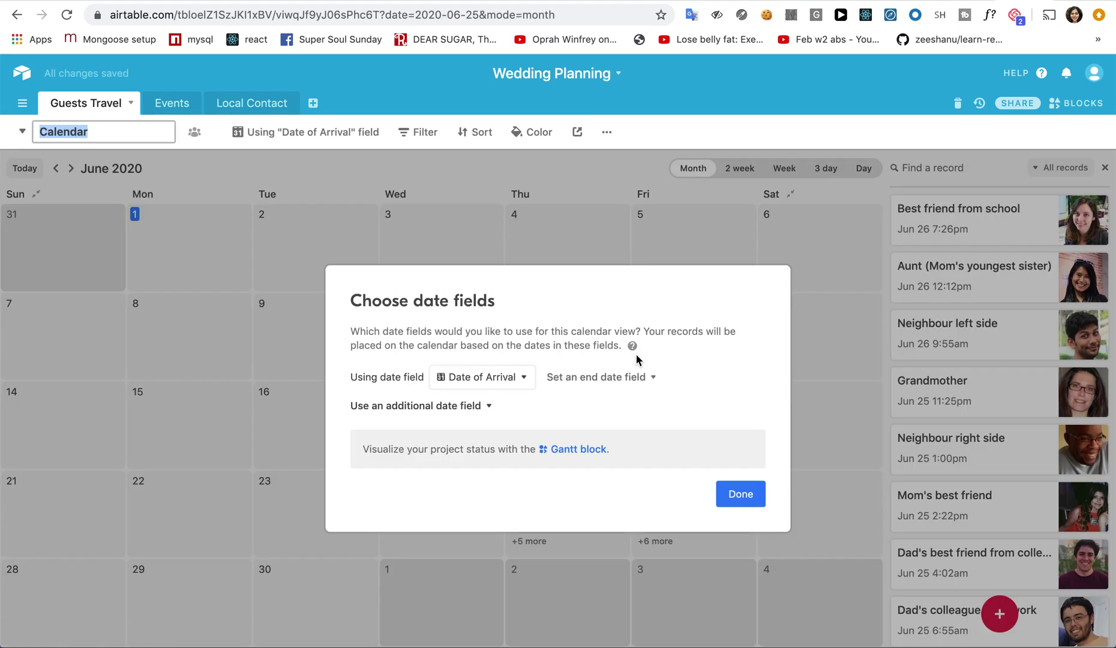
left_click(483, 407)
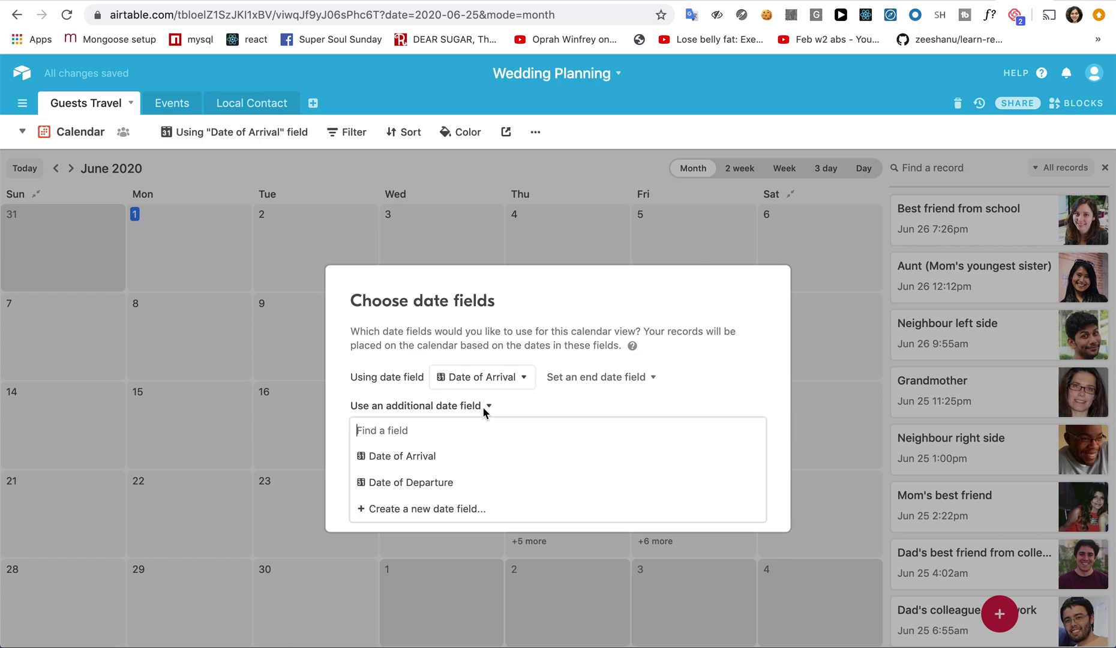
left_click(451, 482)
left_click(779, 510)
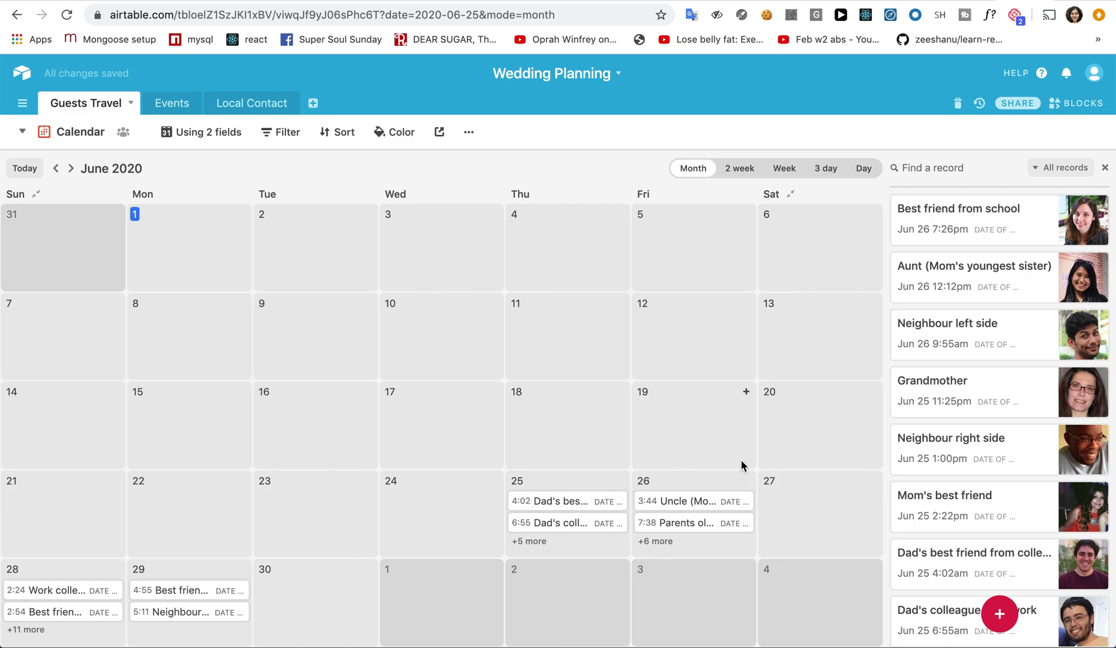
Color the calendar events by date field, with blue for Date of Arrival and purple for Date of Departure.
left_click(394, 133)
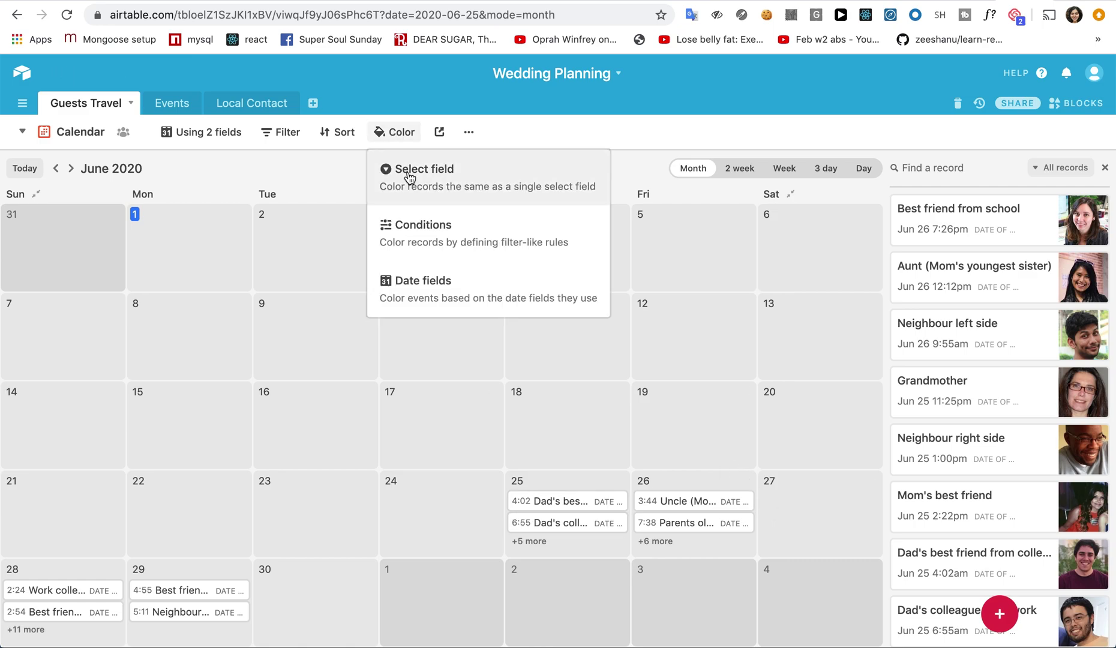
left_click(437, 301)
left_click(388, 198)
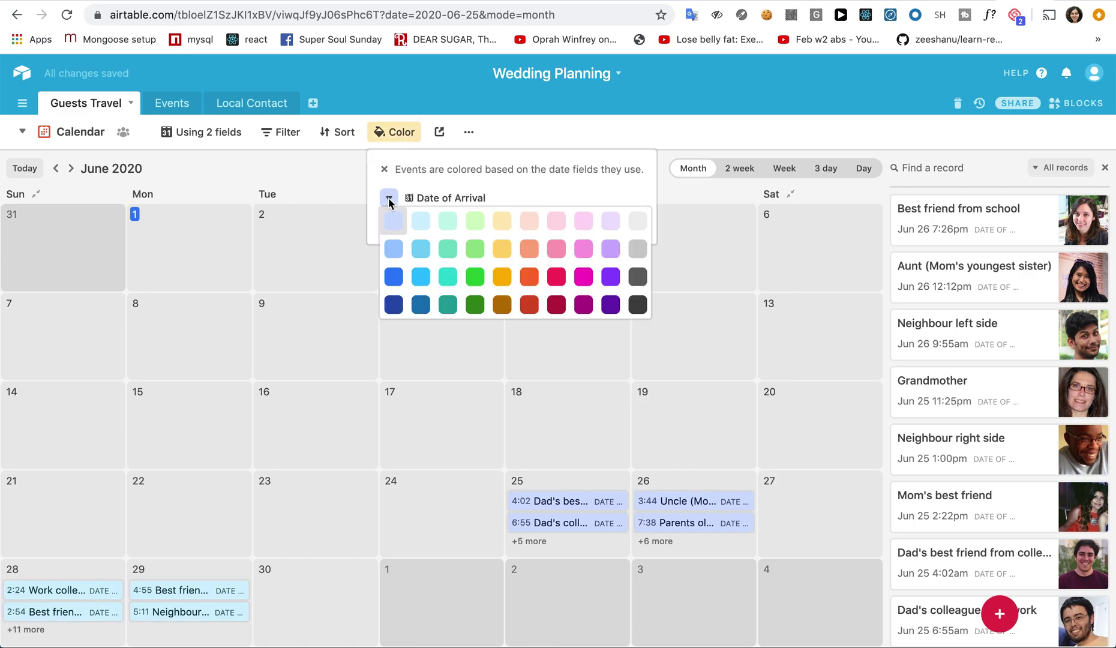
left_click(394, 279)
left_click(389, 223)
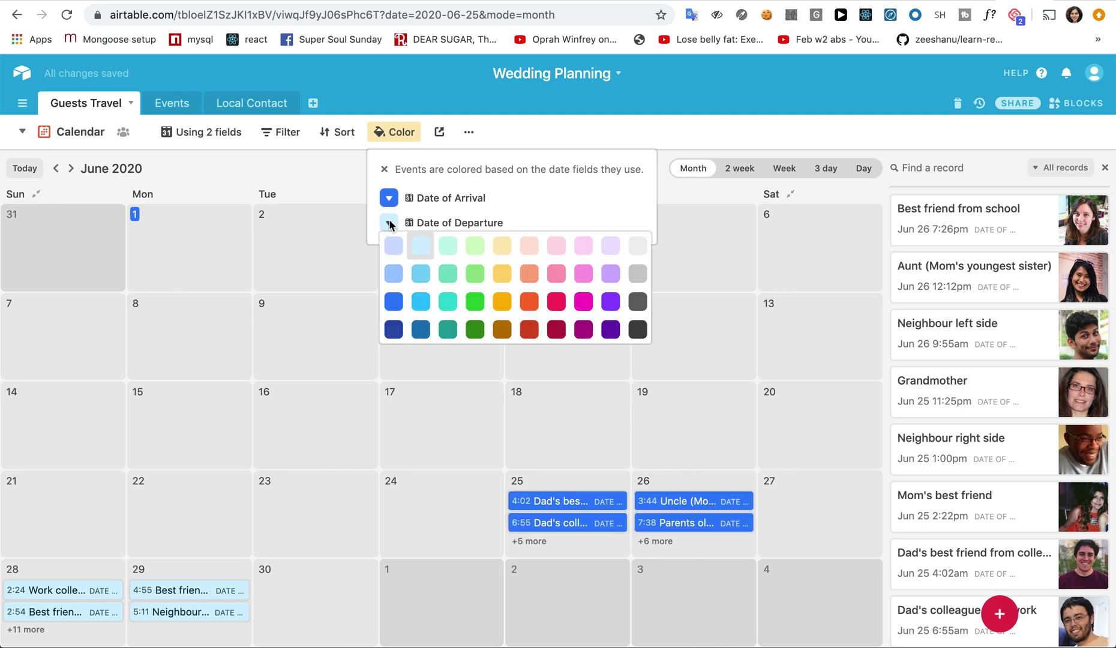
left_click(608, 302)
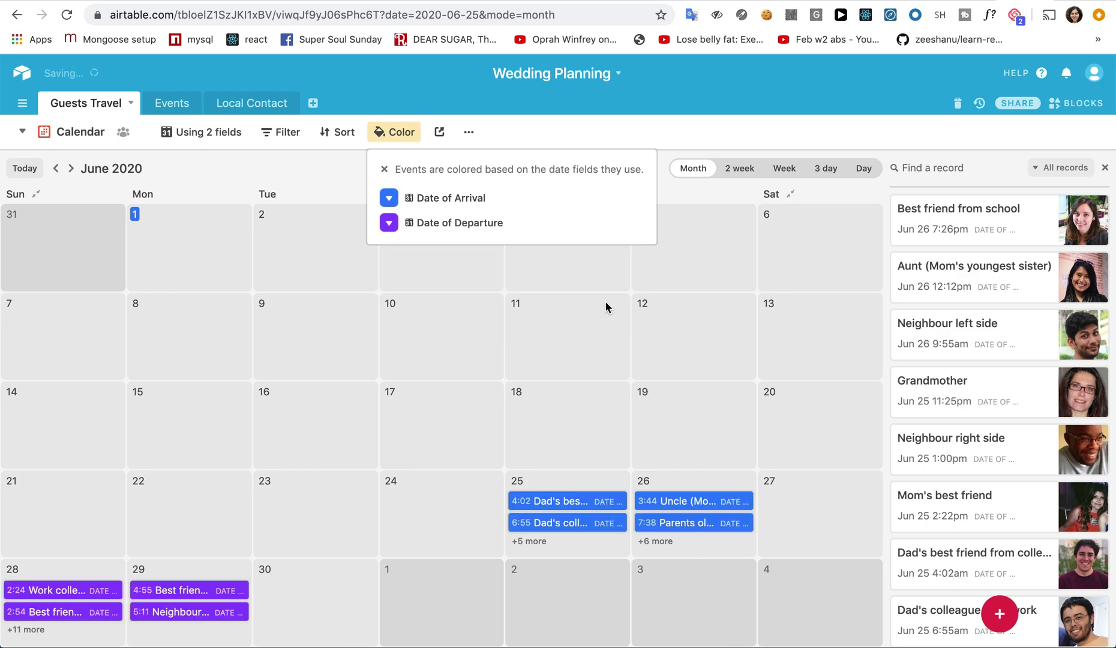
left_click(531, 137)
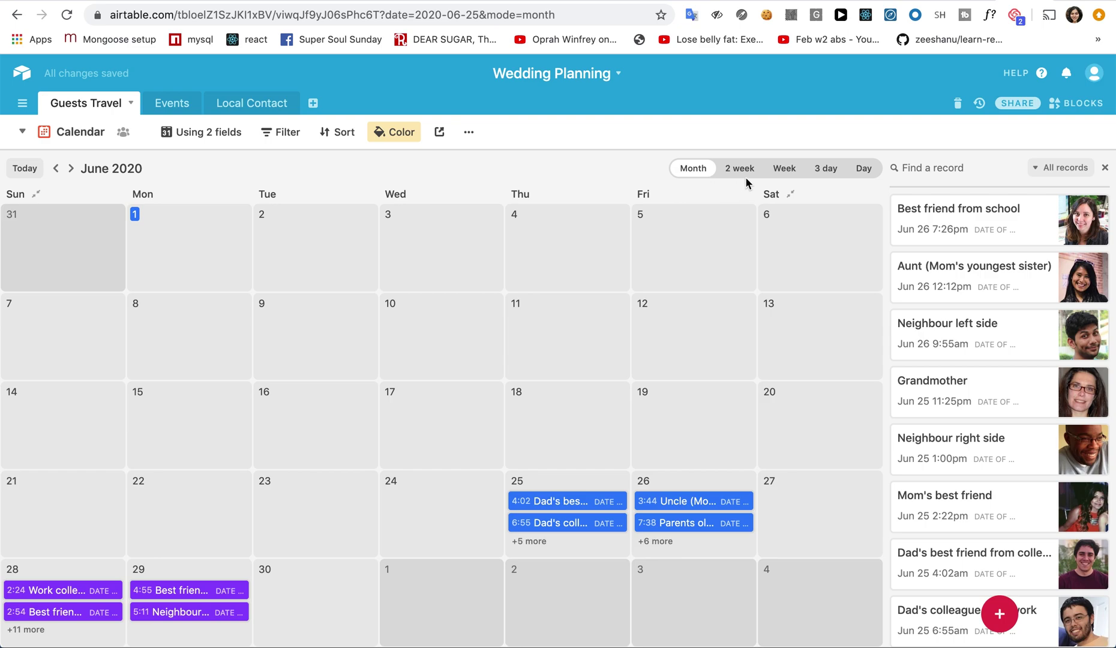
Switch the calendar to the 3 day range and review the guest arrivals and departures from Jun 25 through Jun 28.
left_click(837, 170)
scroll(782, 277, "down", 5)
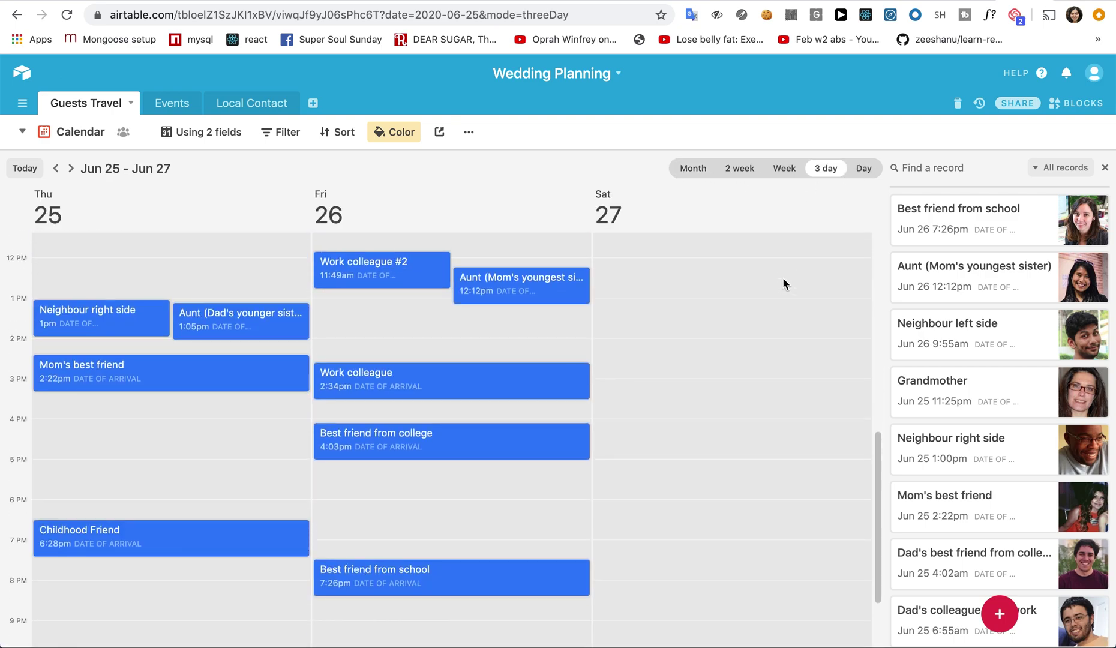
scroll(782, 278, "up", 10)
left_click(72, 169)
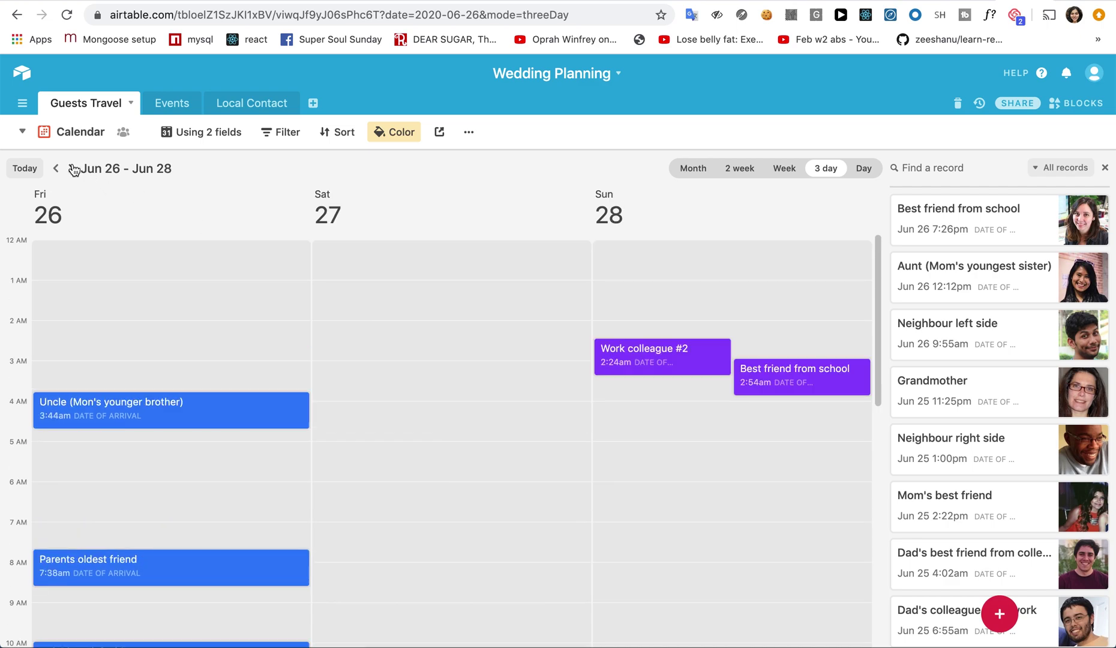
scroll(194, 411, "down", 7)
scroll(194, 411, "down", 3)
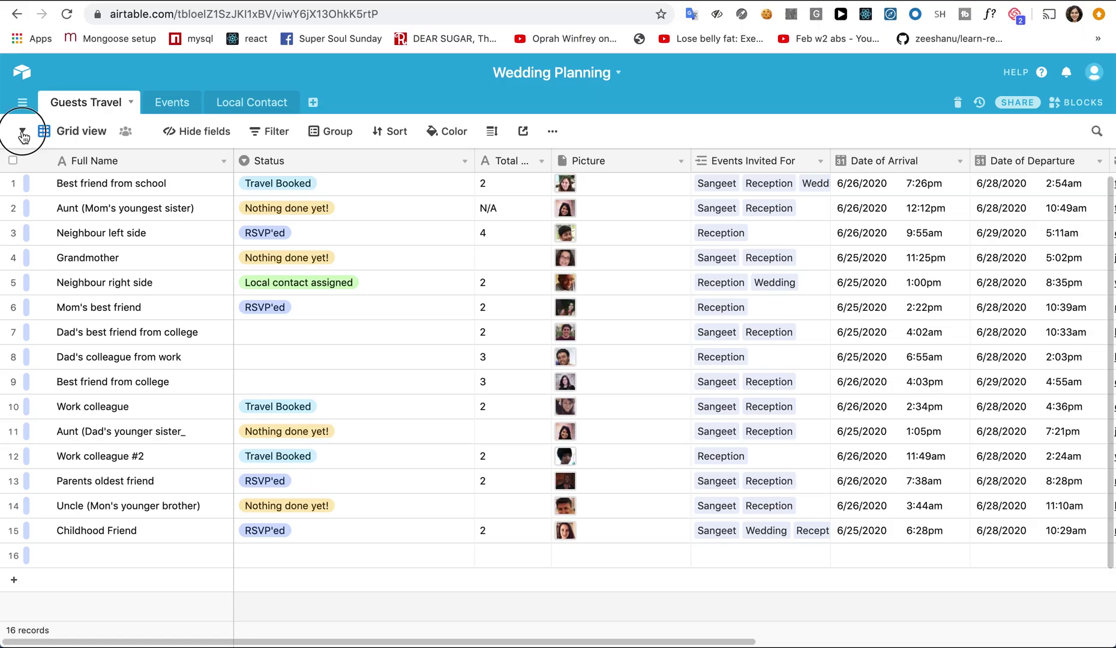
Create a Kanban view of Guests Travel stacked by the Status field and review the guest cards in its stacks.
left_click(24, 132)
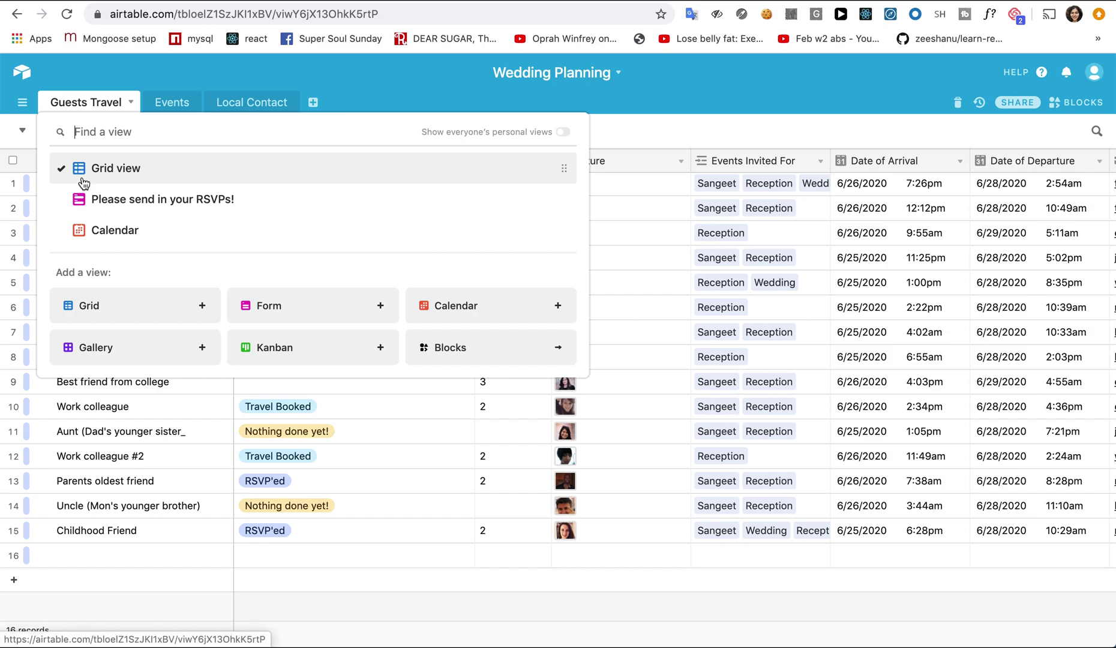
mouse_move(306, 355)
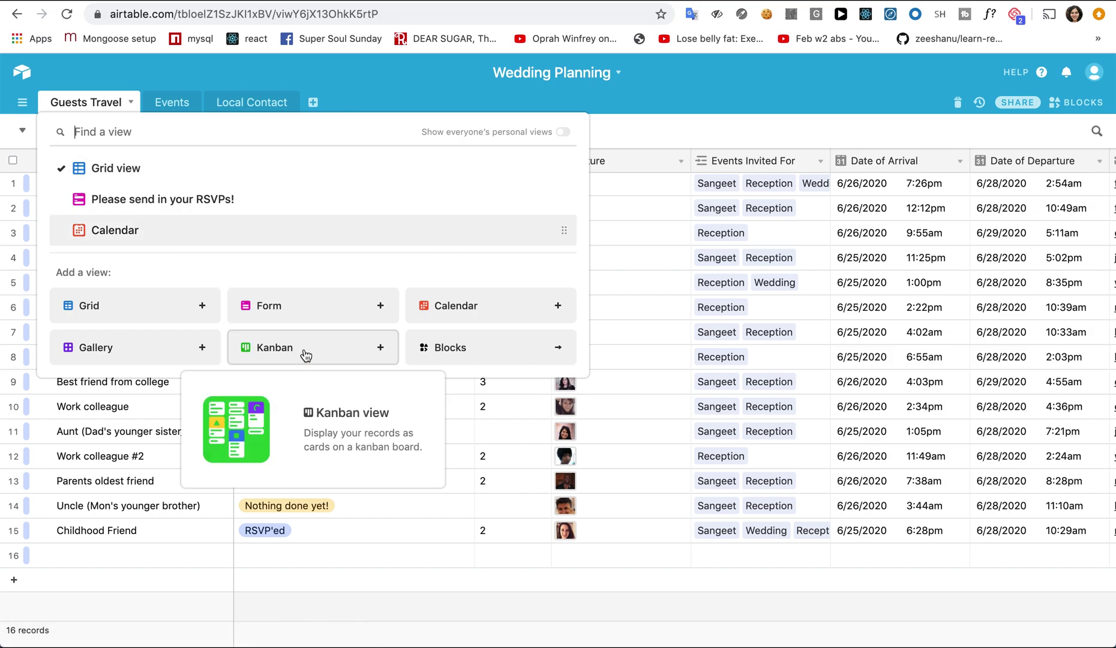
left_click(306, 348)
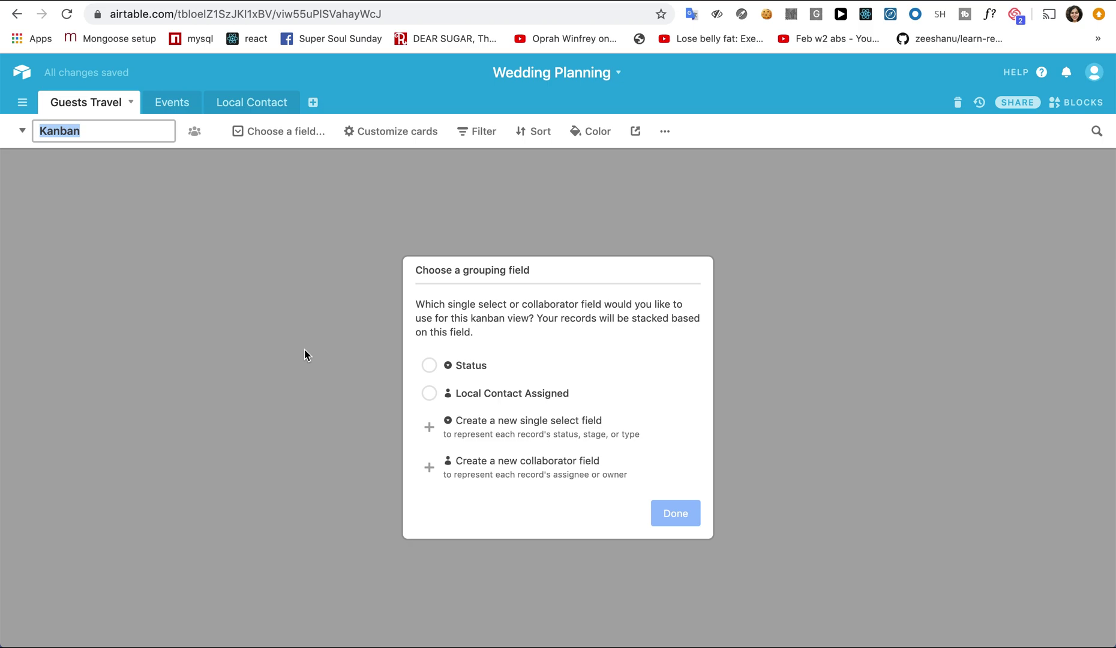
left_click(429, 367)
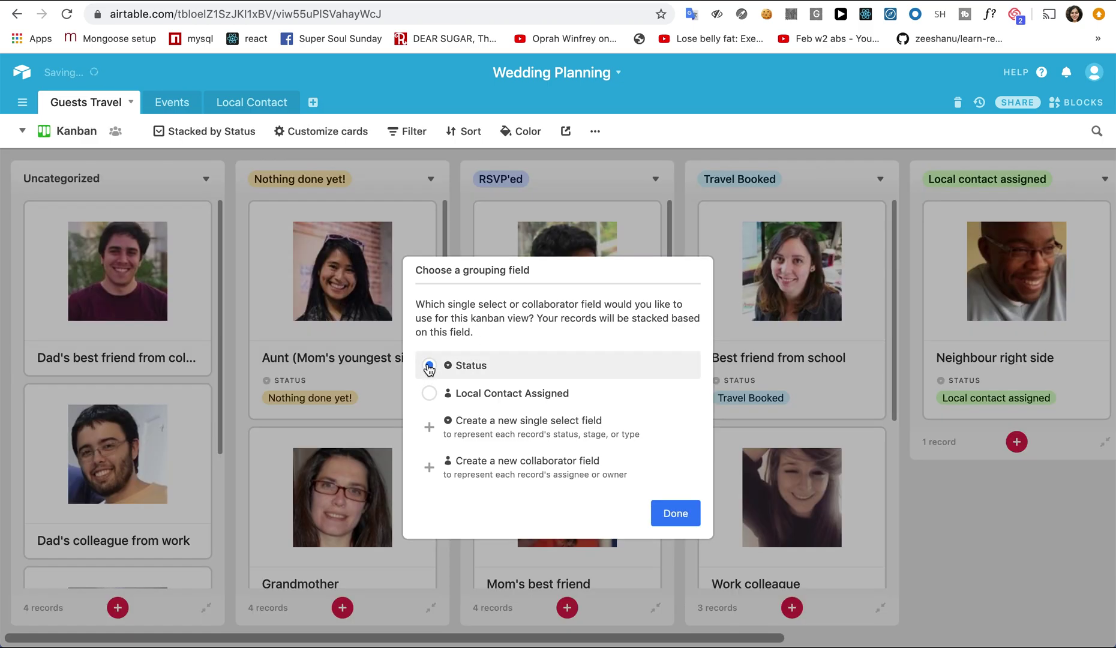
left_click(682, 523)
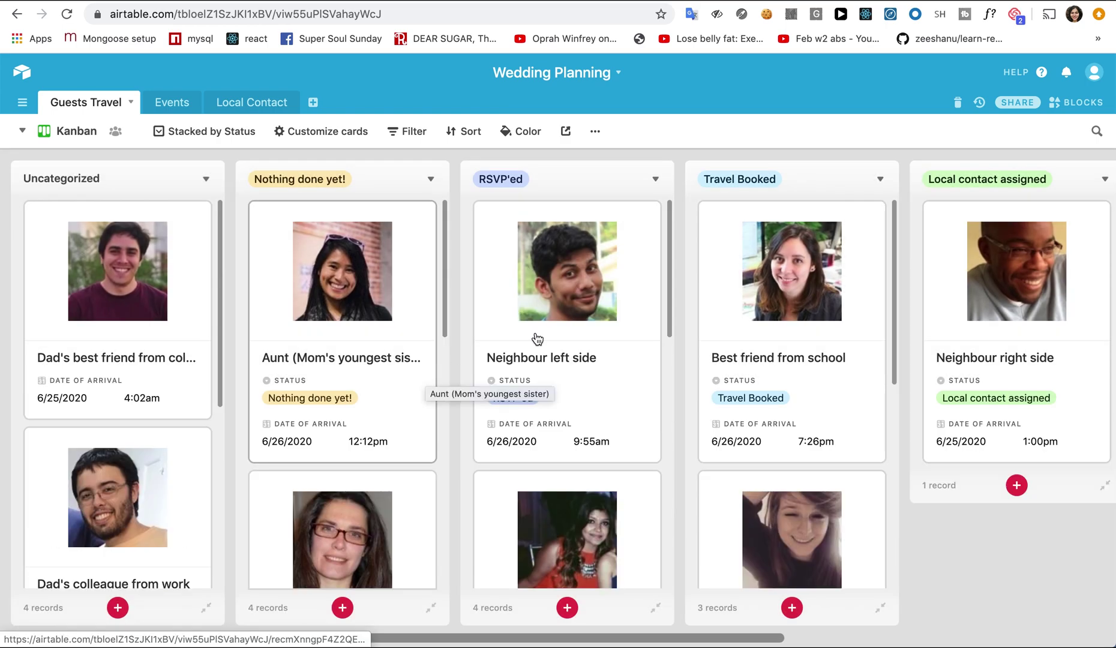
scroll(814, 314, "down", 5)
scroll(815, 313, "up", 5)
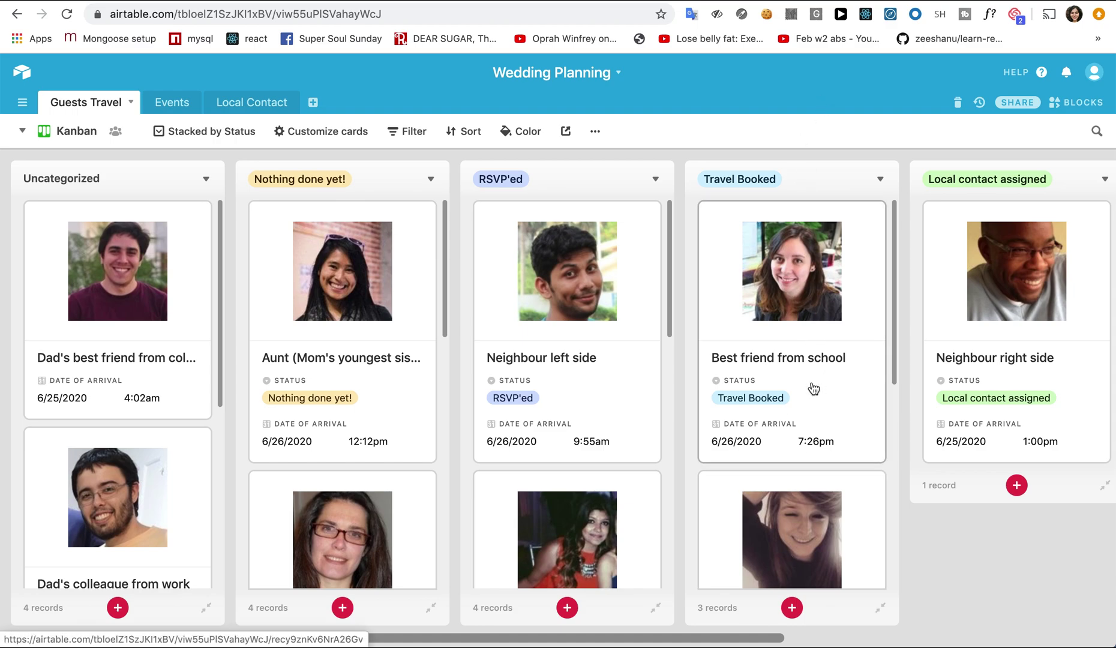
scroll(622, 483, "down", 7)
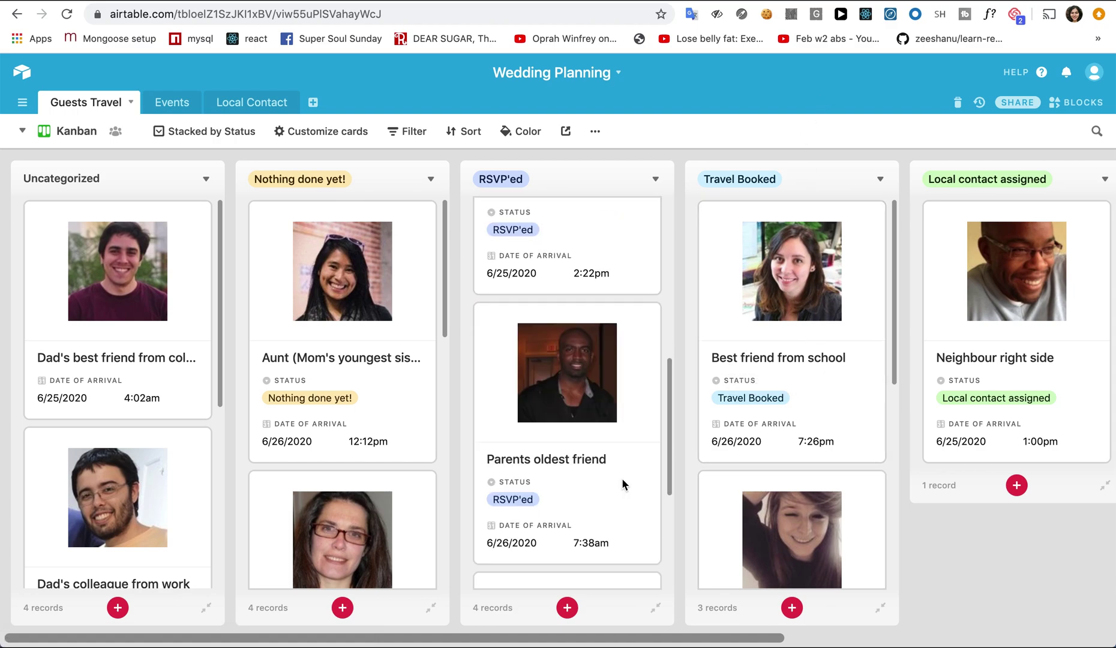
scroll(622, 479, "down", 3)
scroll(622, 480, "up", 10)
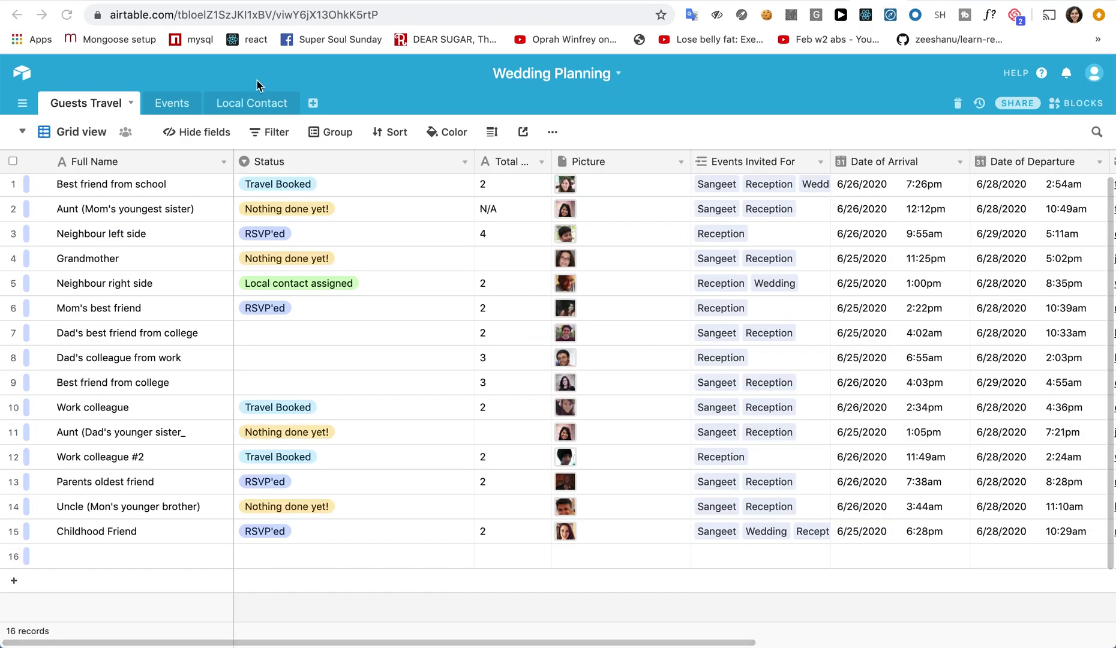
In the Local Contact table, convert Local Contact Name to a Collaborator field that does not allow multiple collaborators.
left_click(258, 105)
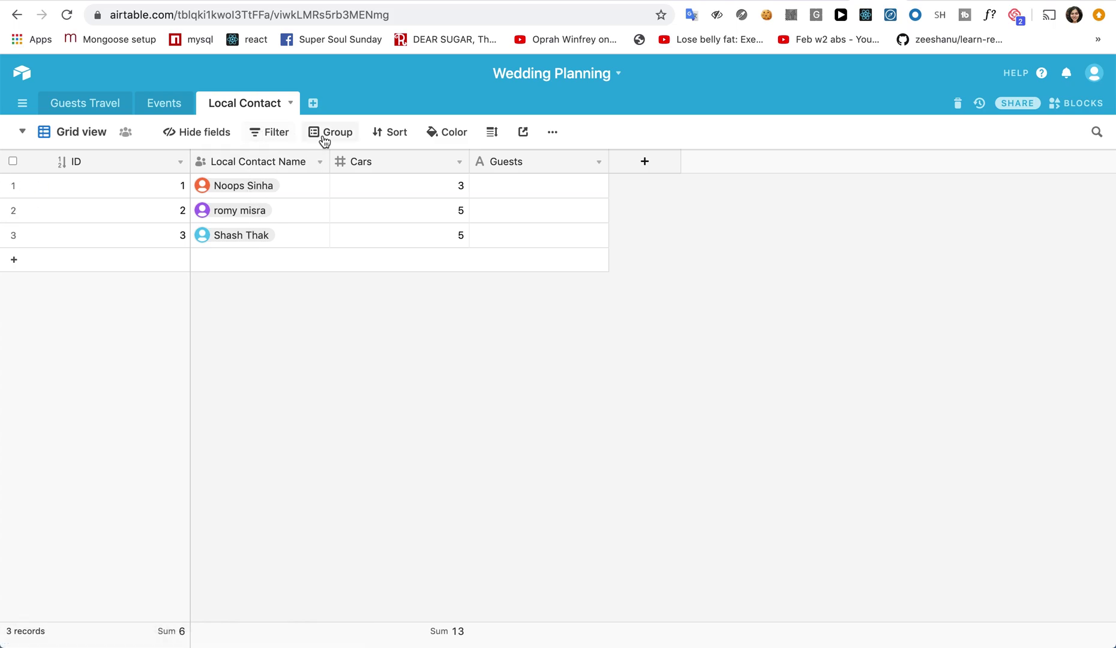
left_click(319, 162)
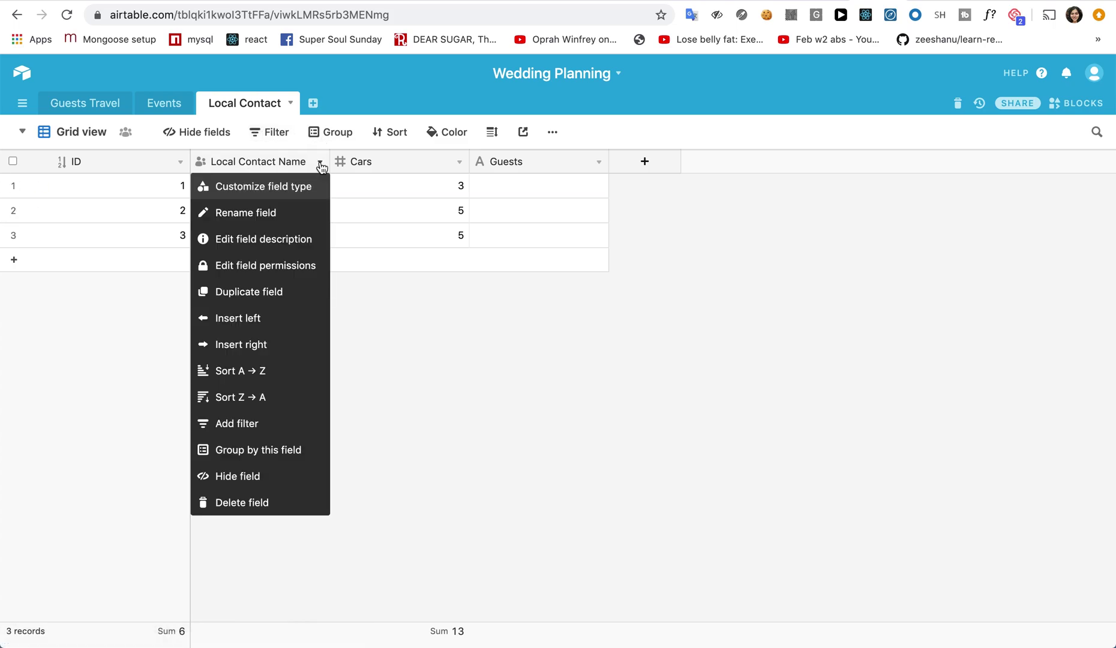
left_click(297, 191)
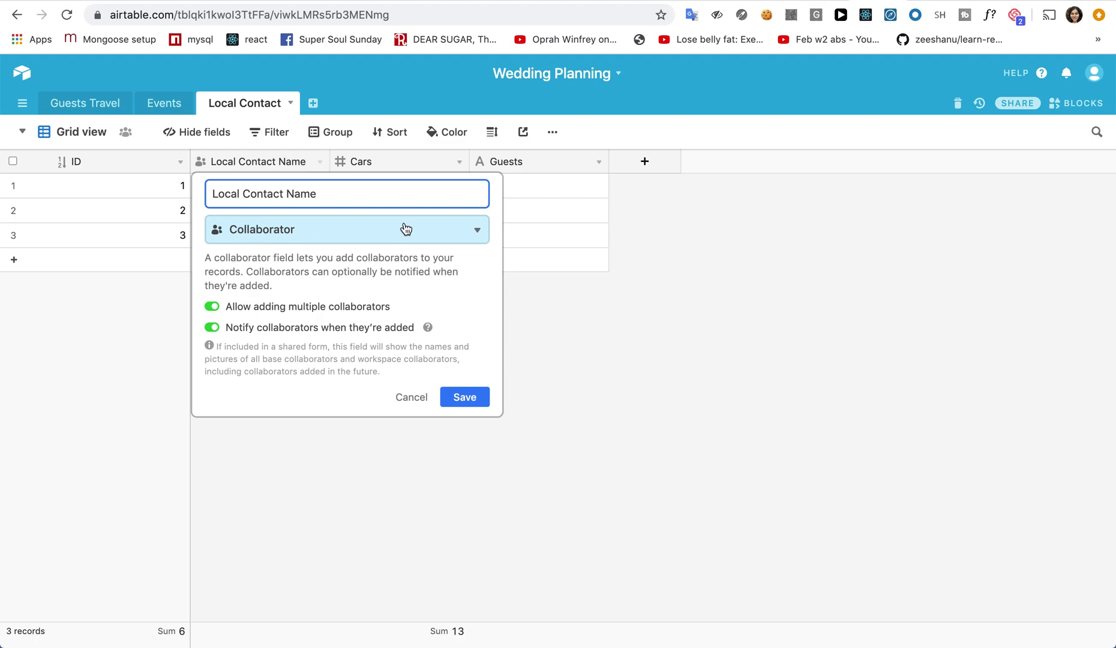
left_click(481, 238)
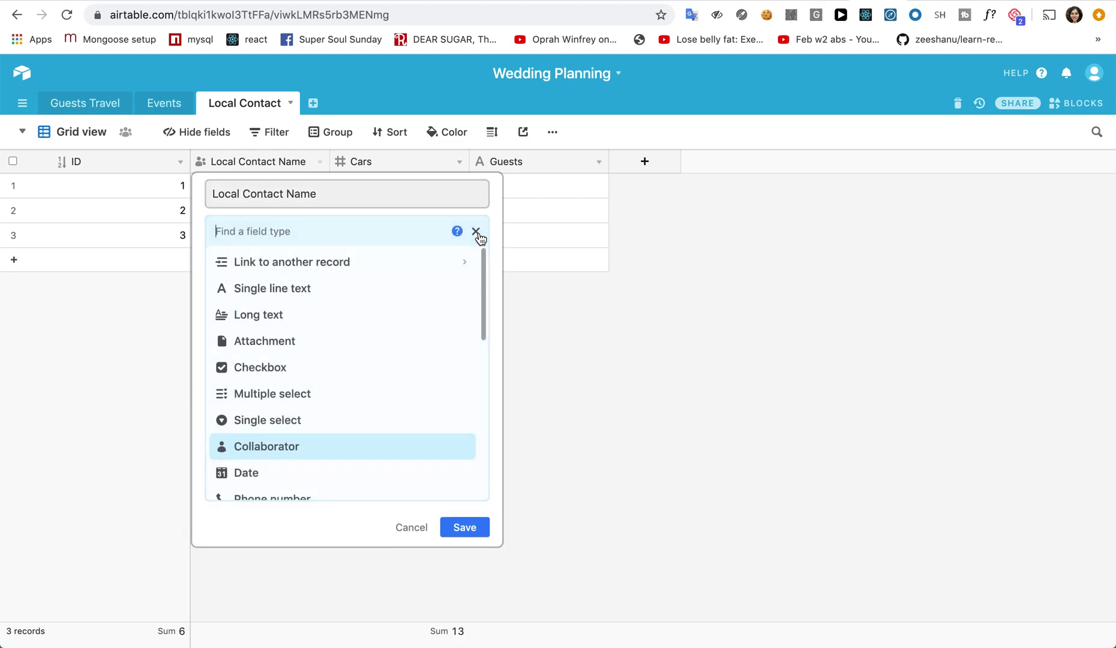
left_click(408, 448)
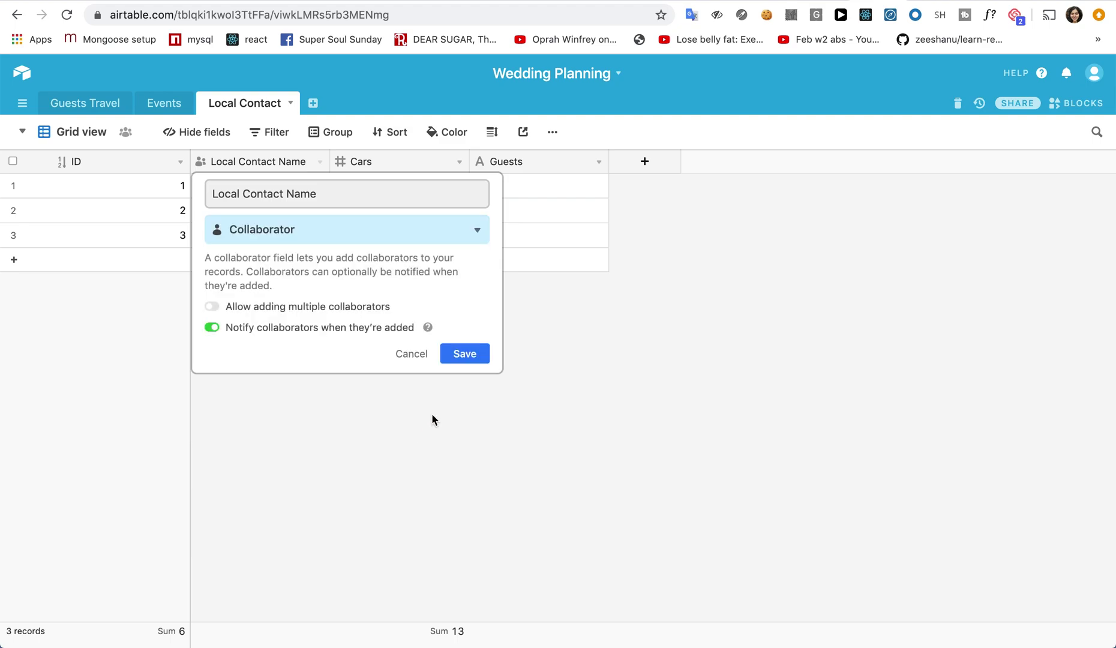
left_click(465, 395)
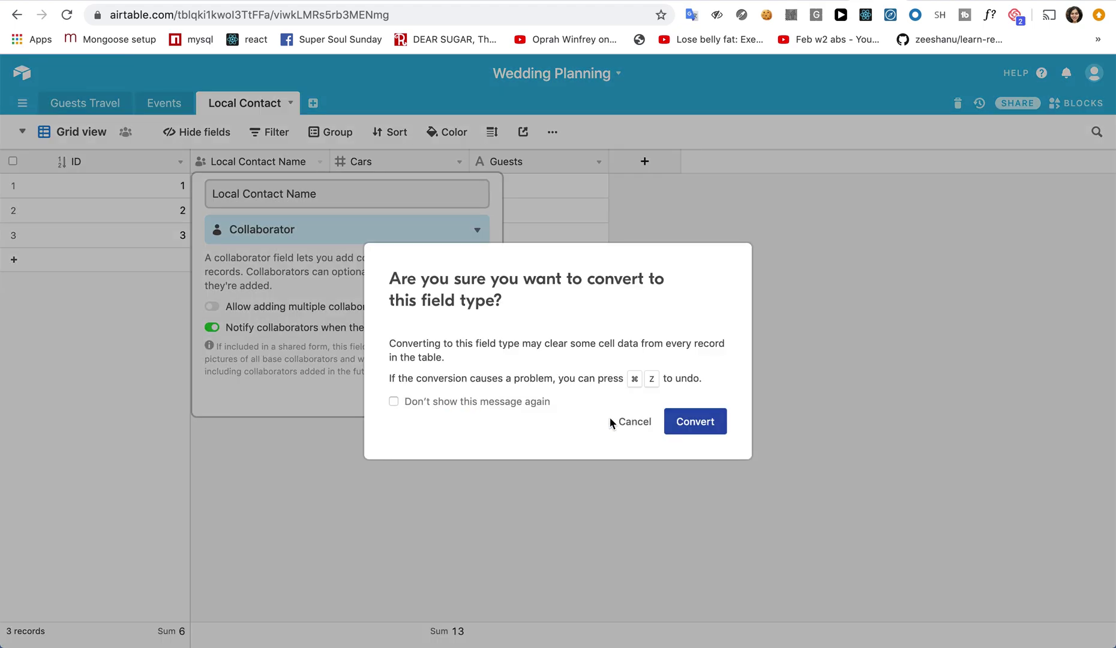
left_click(682, 421)
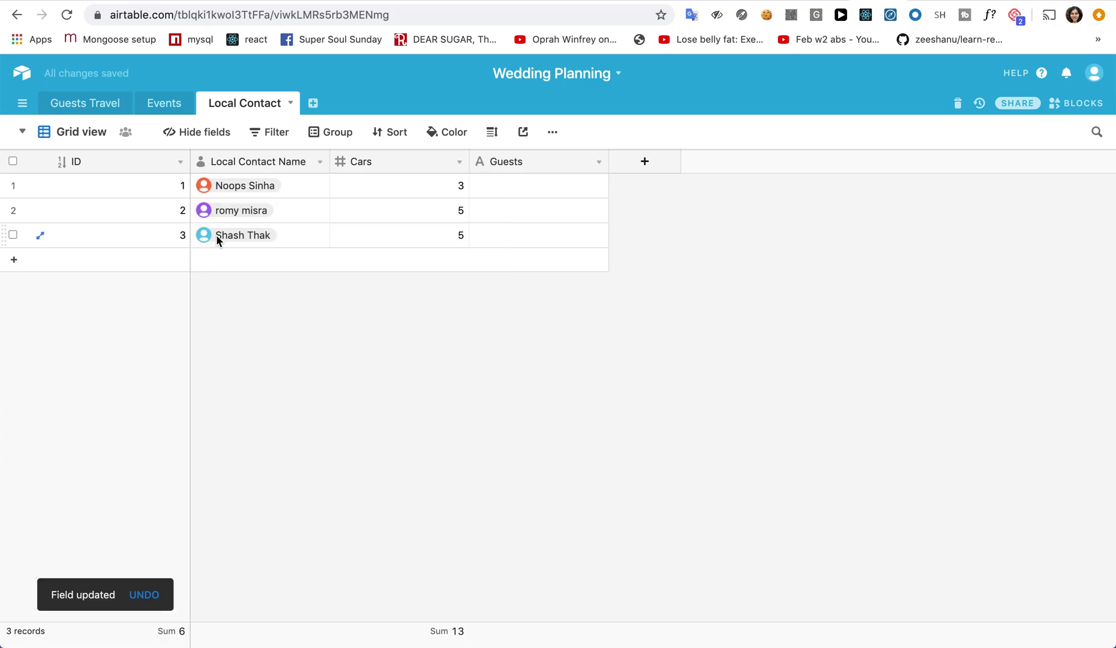
Create a second Kanban view of Guests Travel stacked by the Local Contact Assigned field.
left_click(89, 104)
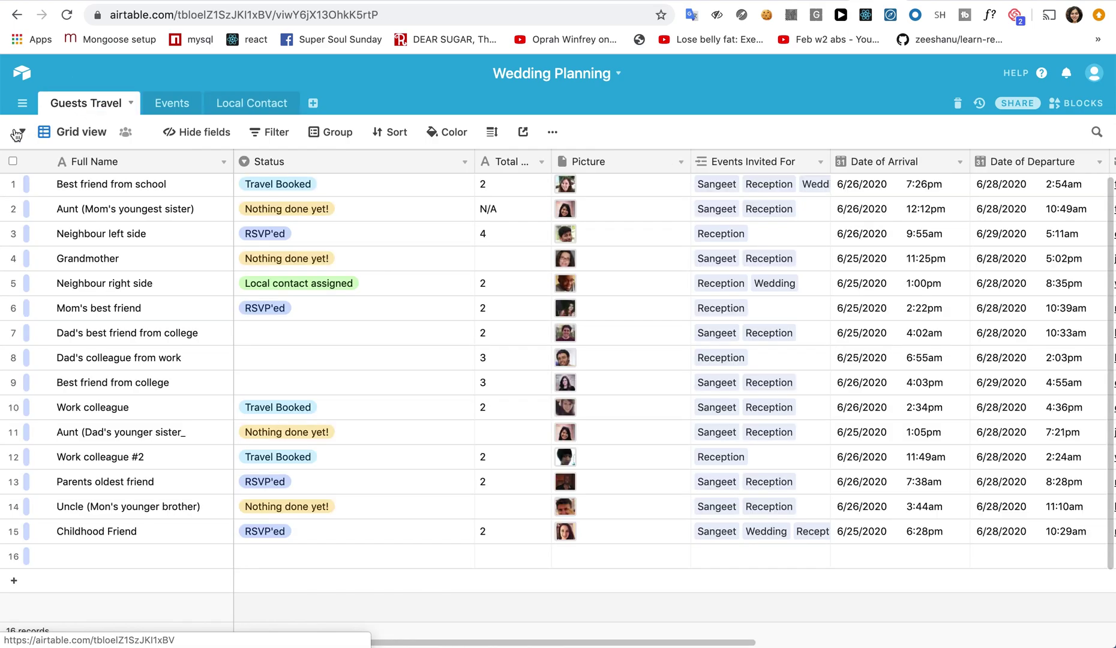
left_click(21, 133)
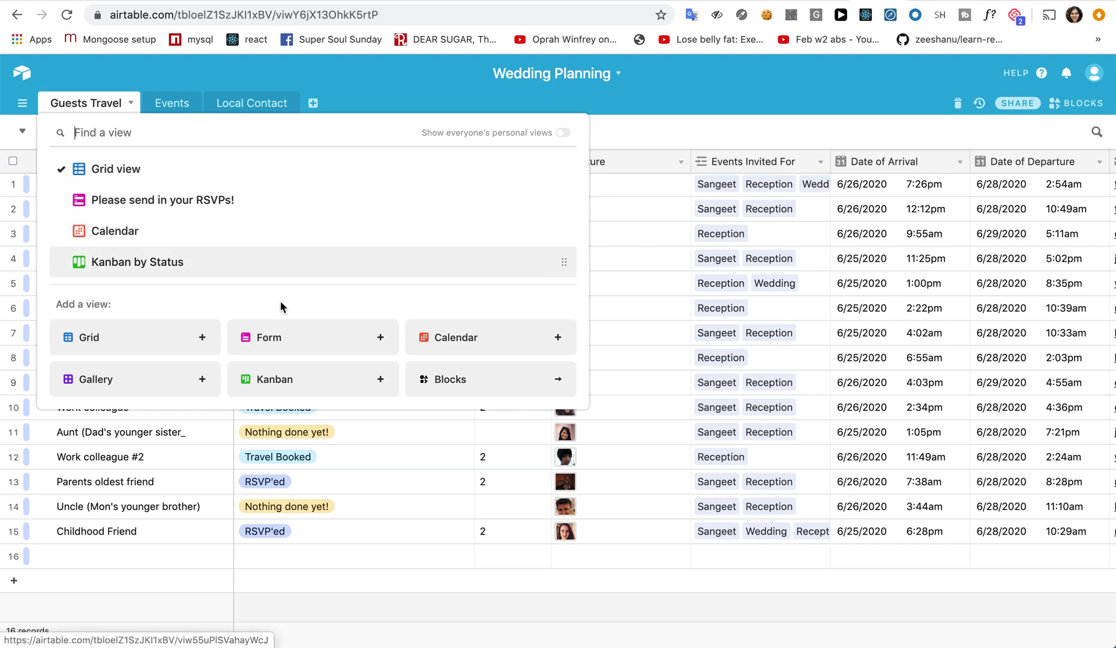
left_click(294, 379)
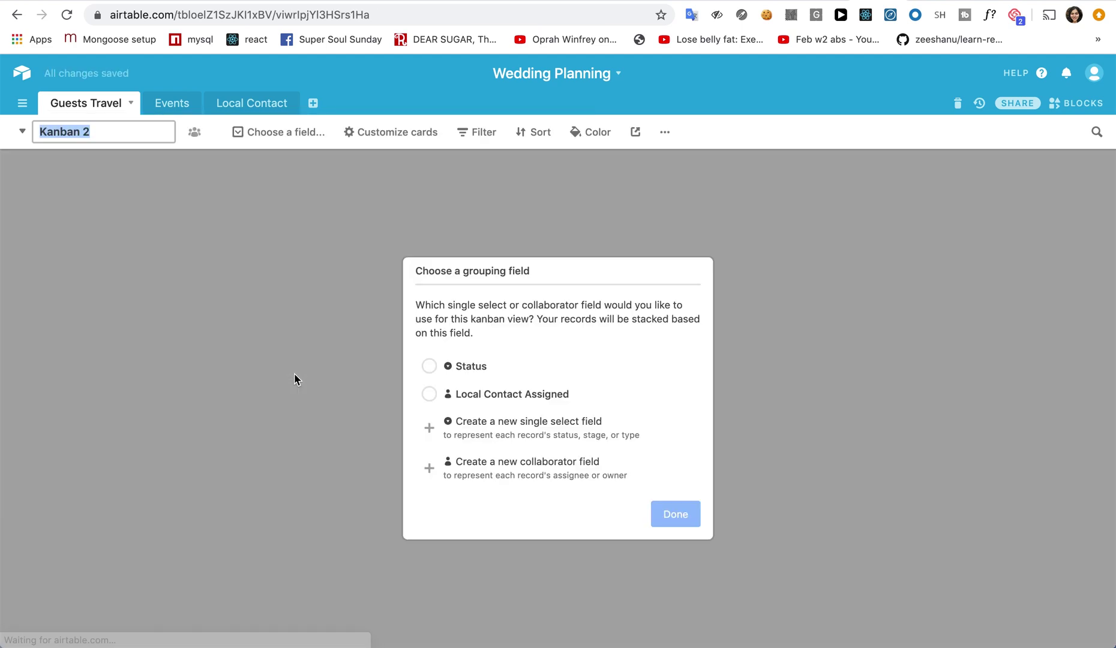
left_click(430, 395)
left_click(675, 515)
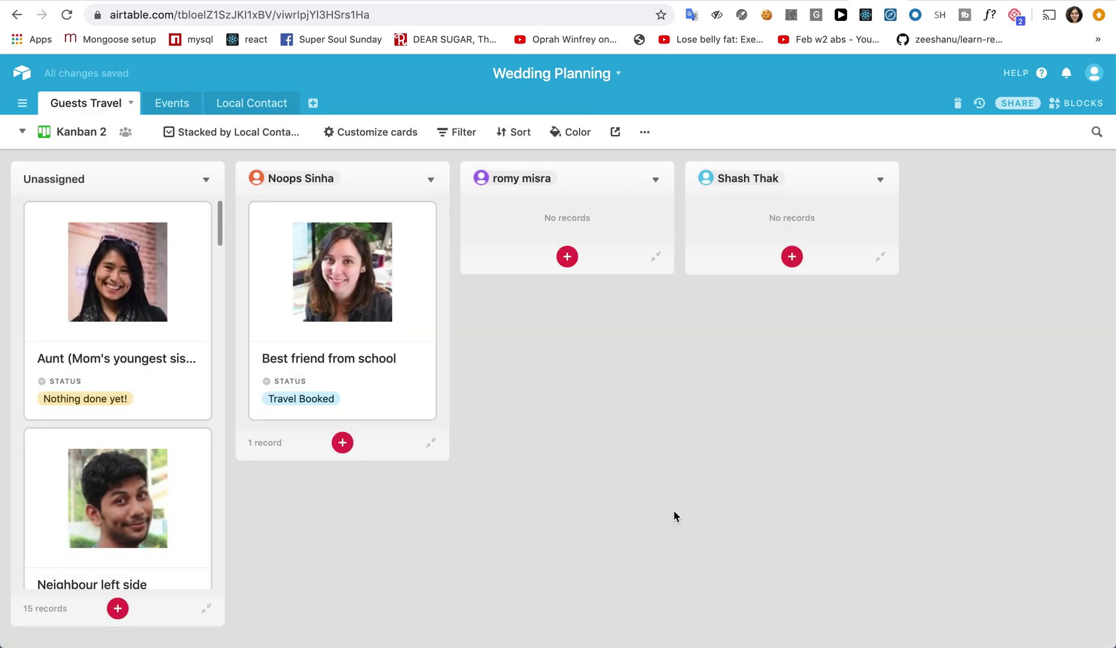
Move the Neighbour right side card to the third local contact's stack and Parents oldest friend to the first contact's stack.
left_click_drag(153, 360, 384, 336)
scroll(160, 386, "down", 4)
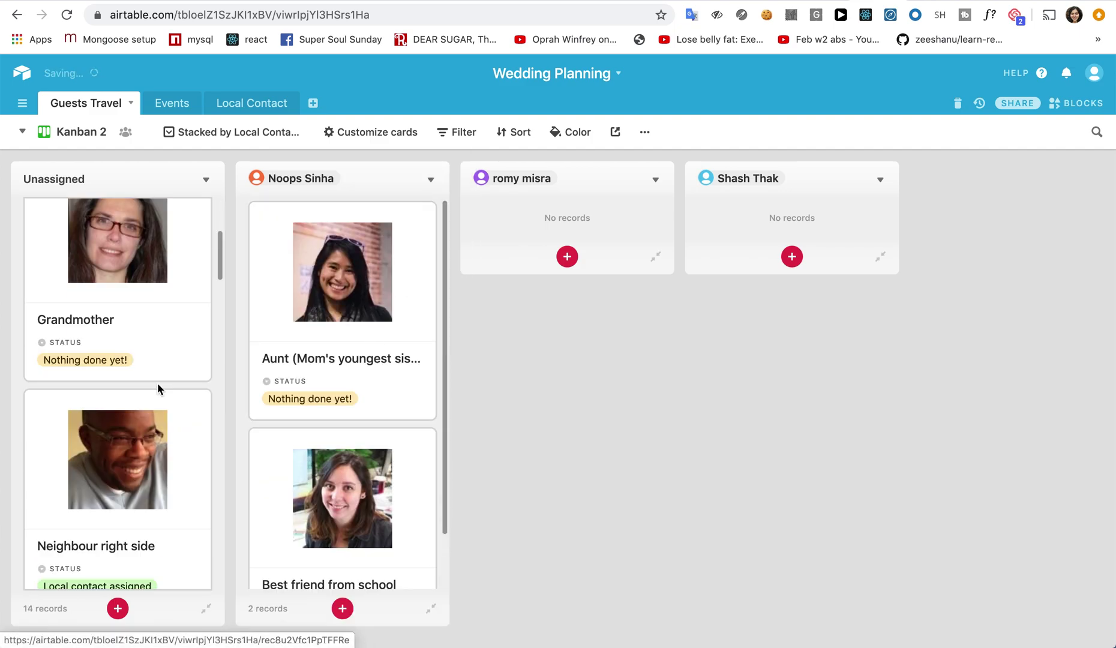
scroll(154, 340, "up", 3)
left_click_drag(264, 288, 774, 368)
scroll(130, 427, "down", 3)
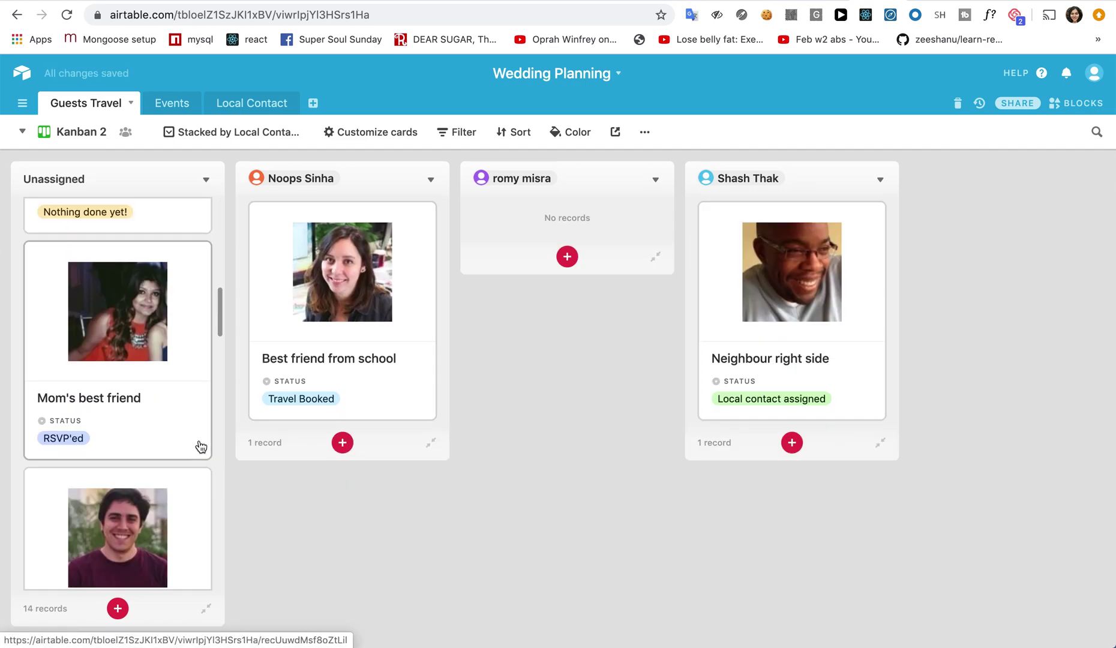
scroll(174, 448, "down", 10)
scroll(174, 451, "down", 8)
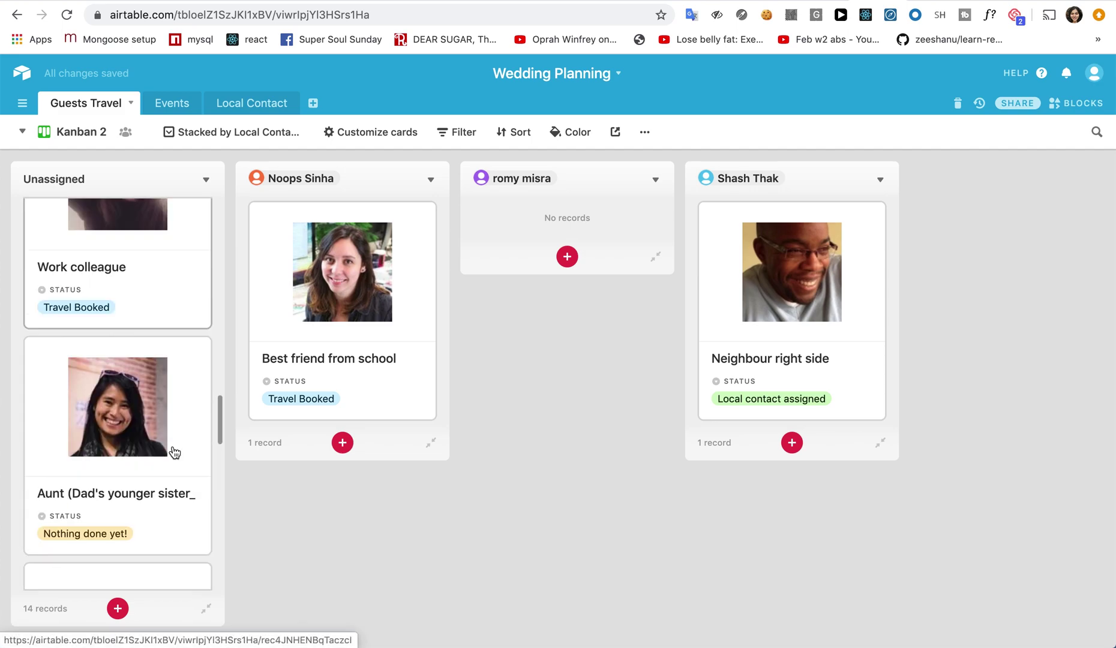
left_click_drag(164, 369, 351, 448)
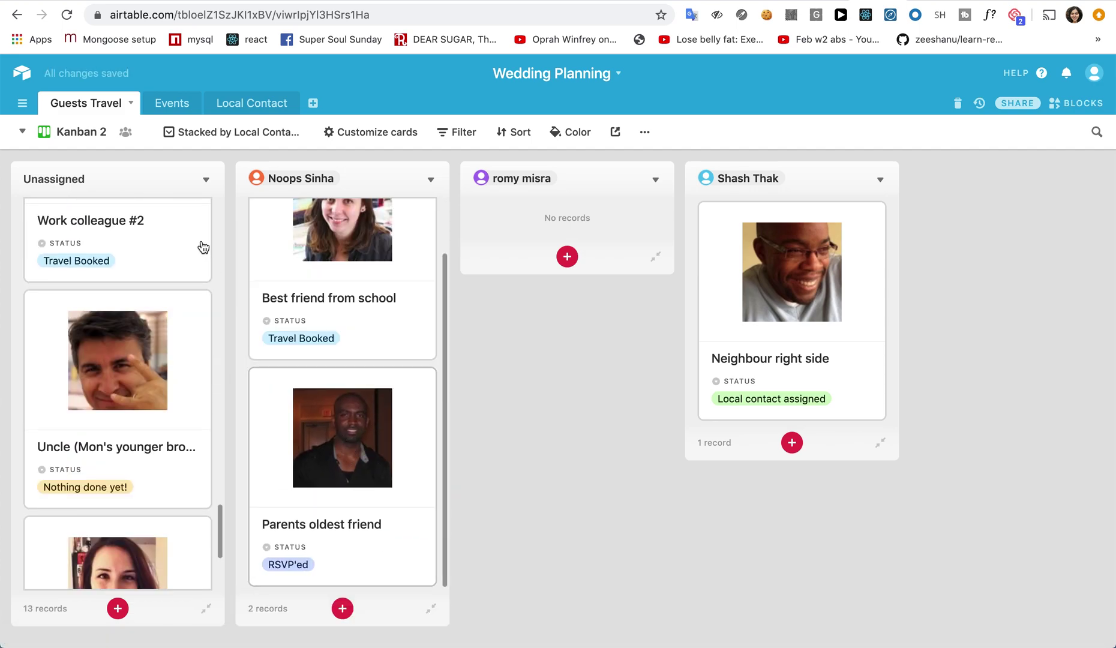
Return to the Guests Travel grid view and check the Local Contact Assigned values for Neighbour right side and Parents oldest friend.
left_click(22, 132)
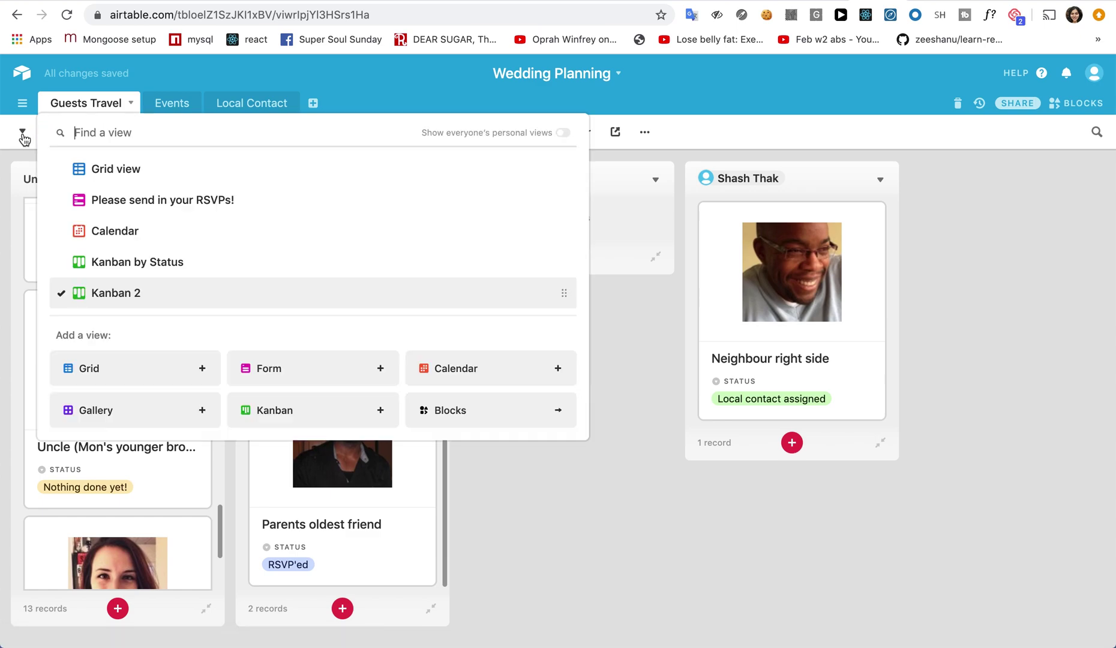
left_click(82, 170)
scroll(678, 333, "right", 5)
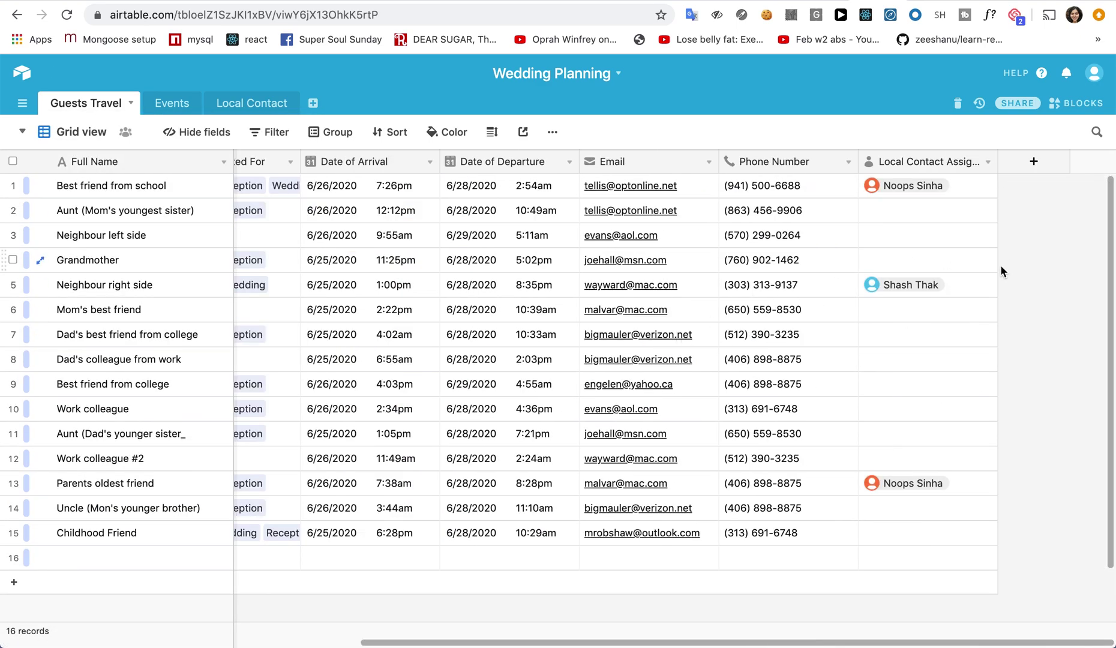
left_click(989, 284)
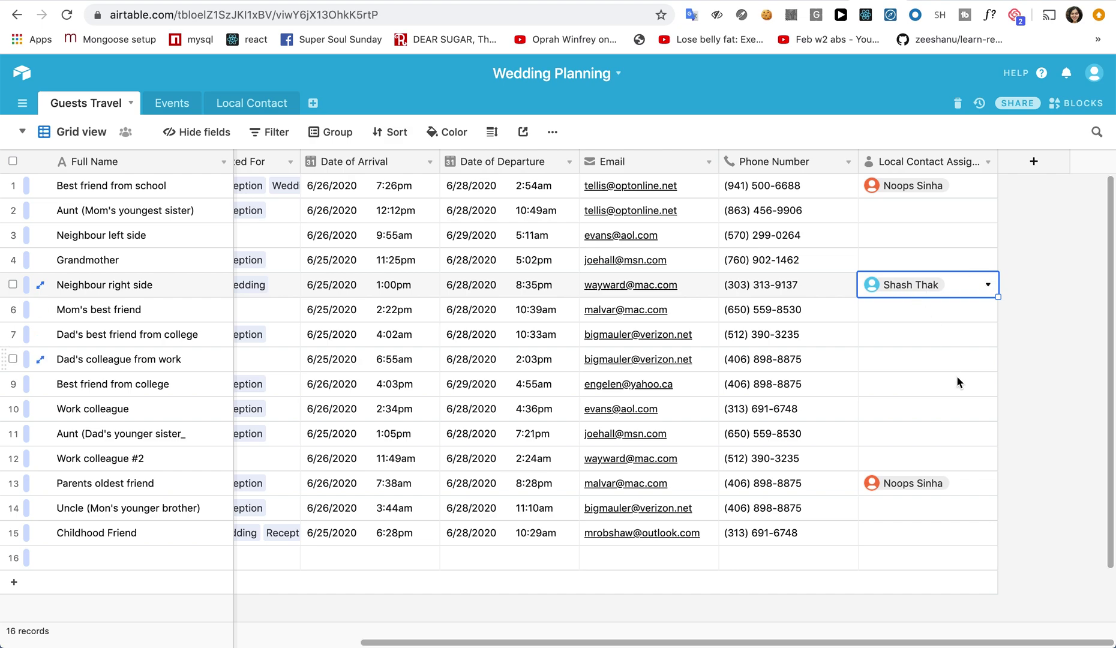
left_click(988, 486)
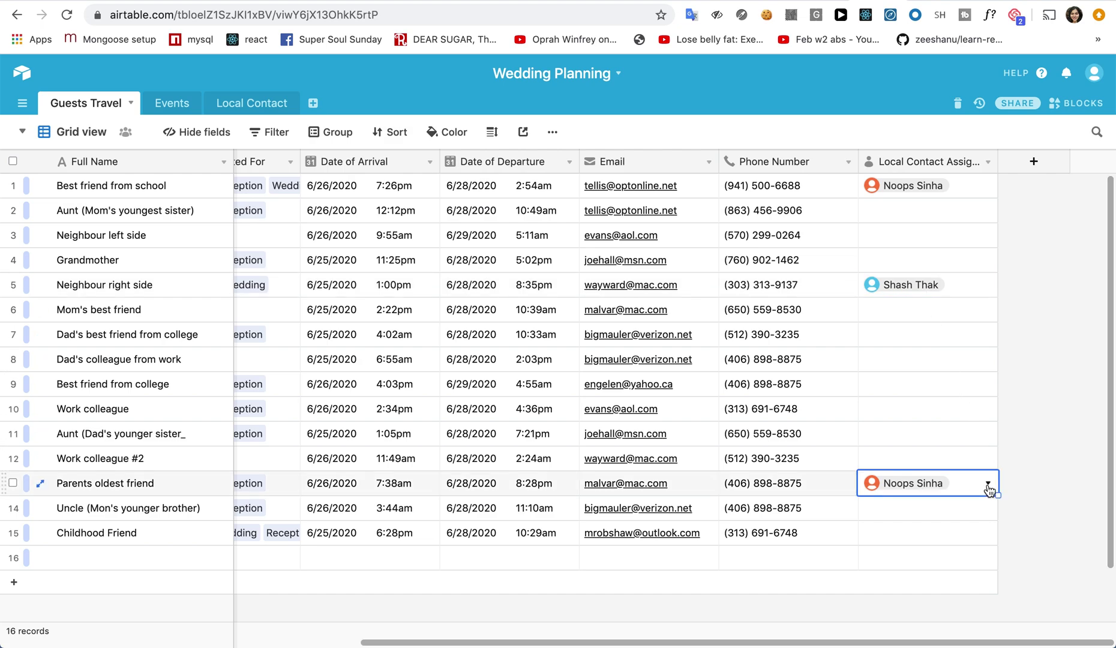